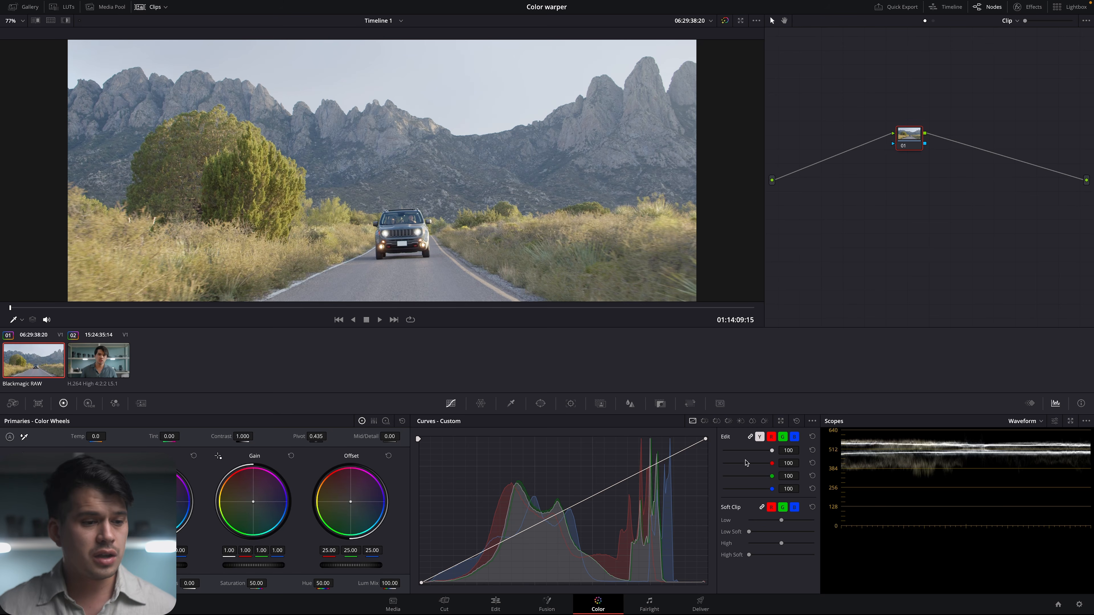
- Examine the separate red, green and blue custom curves, and the Hue Vs Hue, Hue Vs Sat and Hue Vs Lum curves
click(771, 437)
click(783, 437)
click(794, 437)
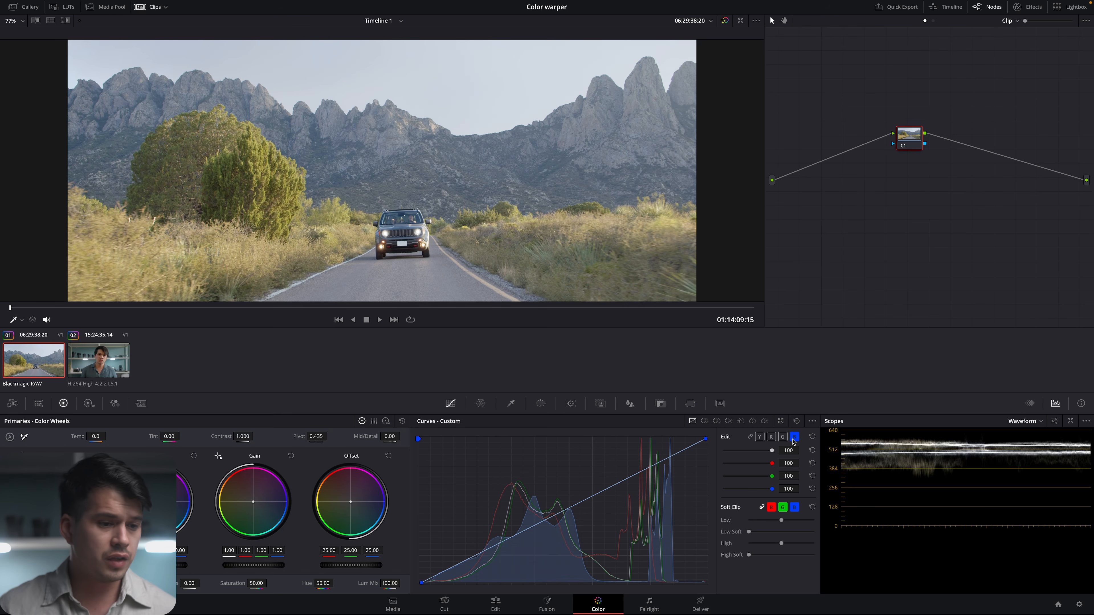
click(705, 421)
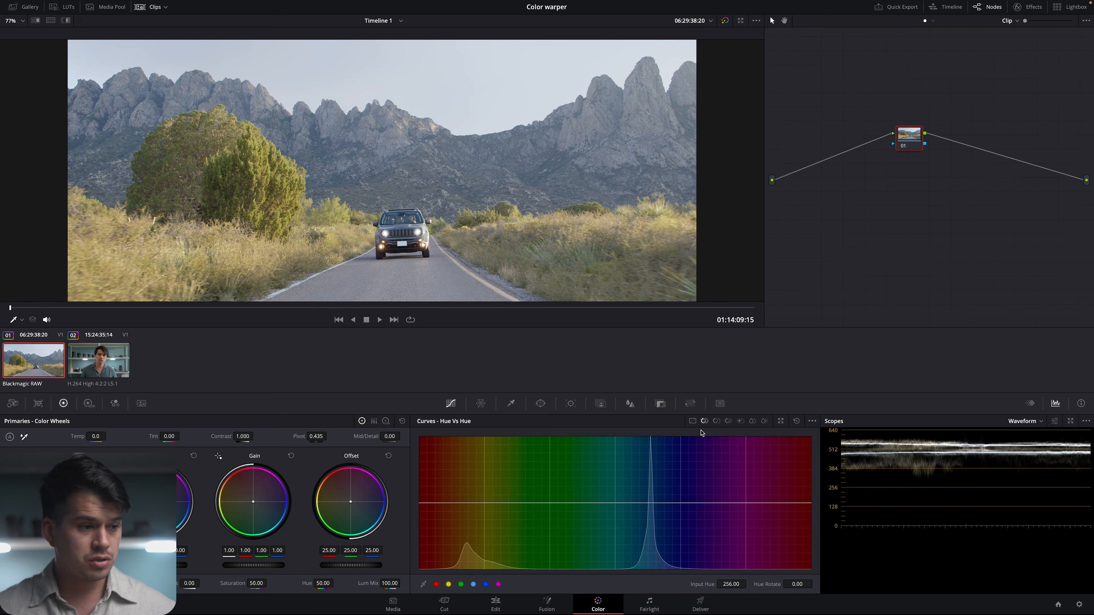
click(716, 422)
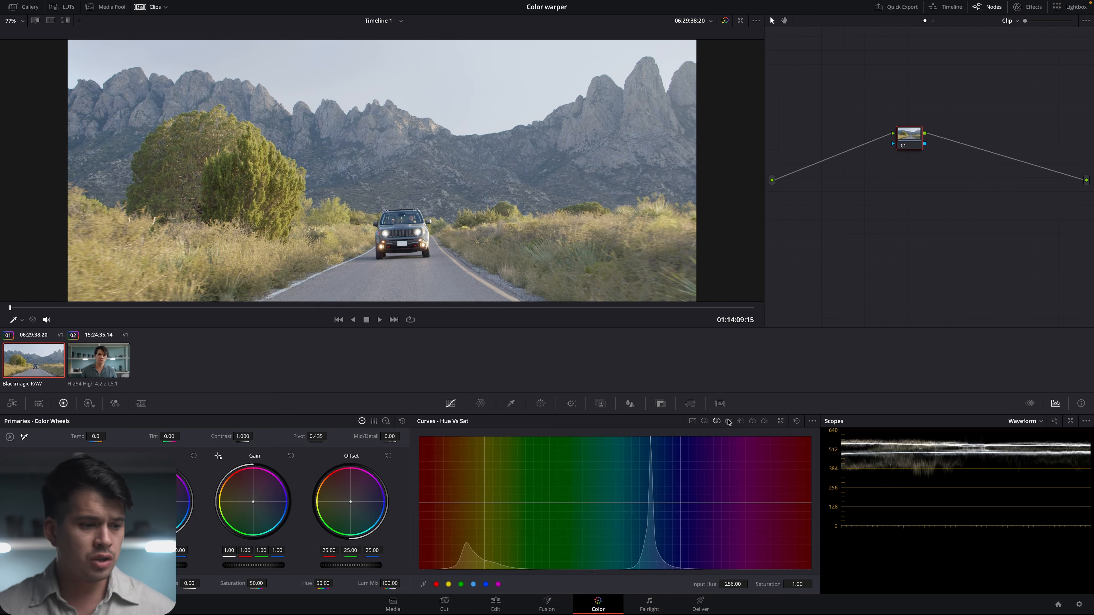
click(728, 421)
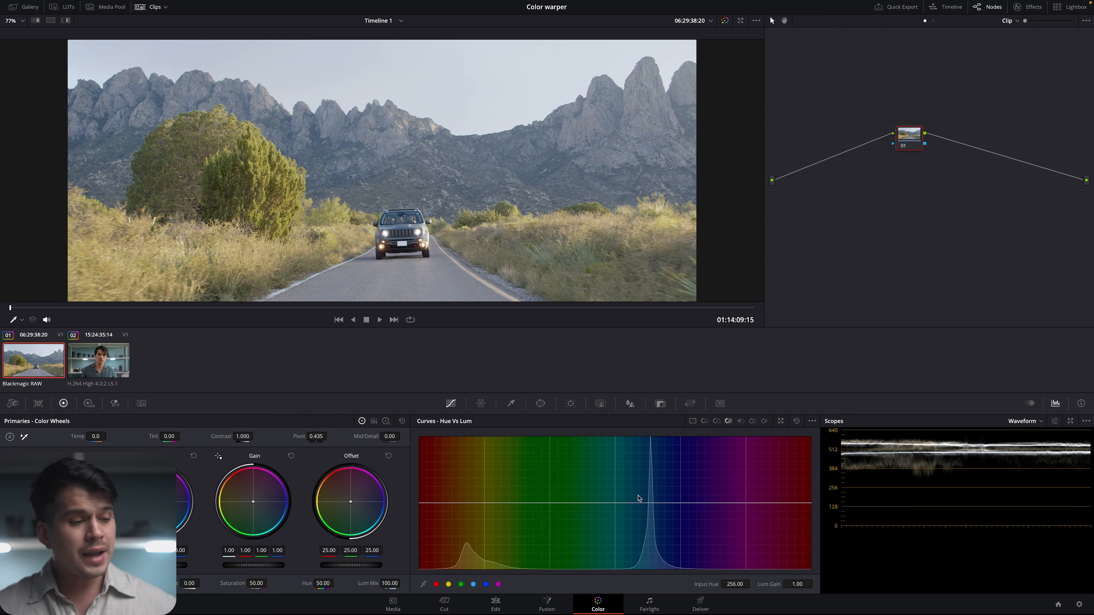
- Open the Color Warper in its own expanded window and switch from the Hue - Saturation web to the grid mode
click(481, 404)
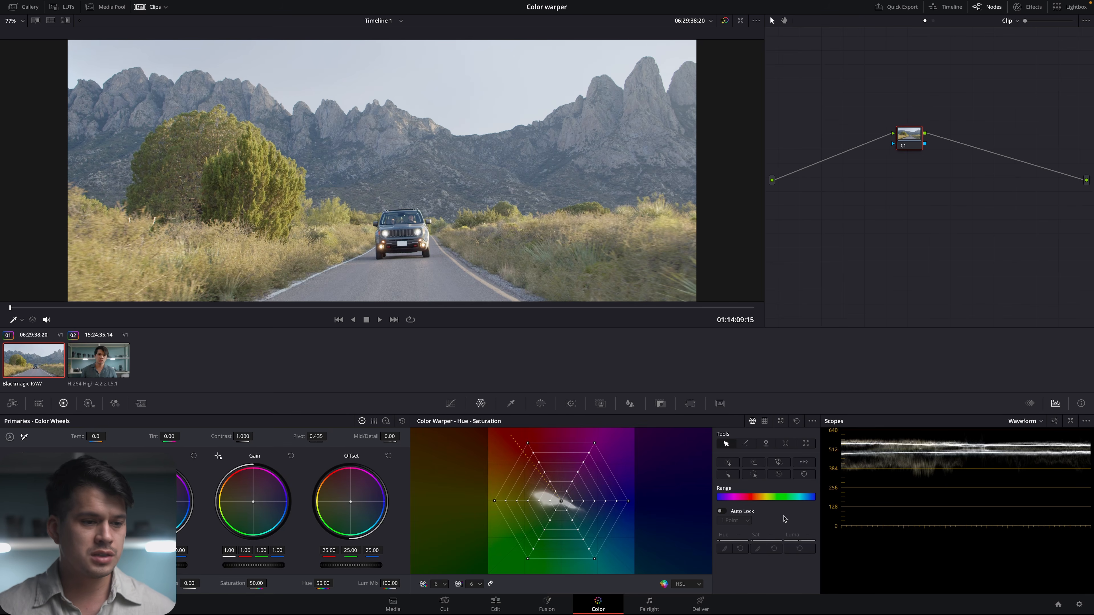
click(782, 423)
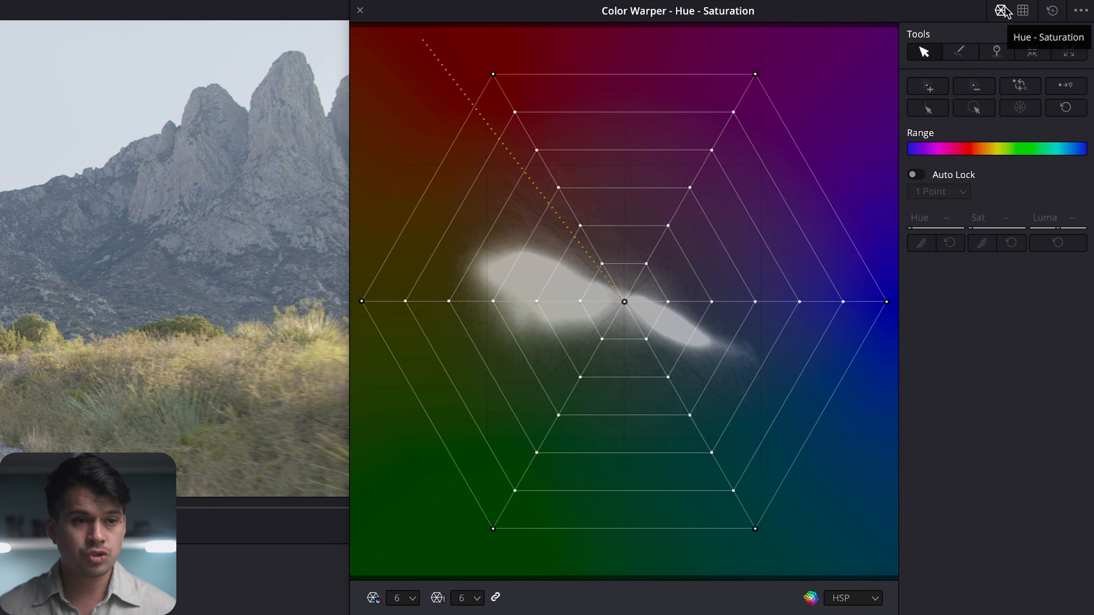
click(1023, 10)
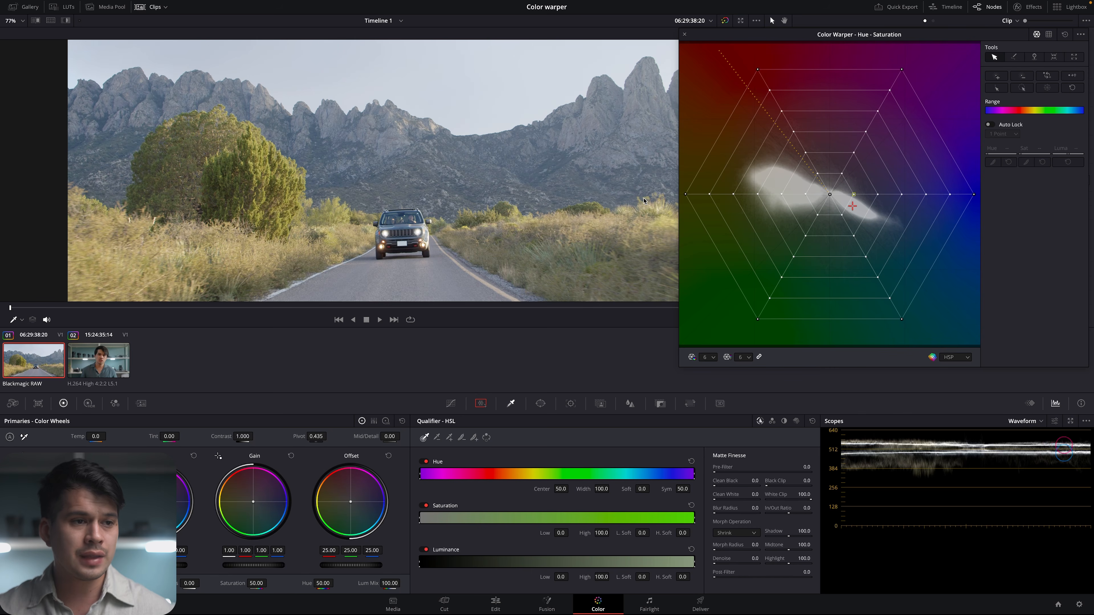
- Try collapsing the outermost yellow point of the Hue - Saturation web to the centre, restore it, and pull it in to about 1.08 saturation
click(878, 195)
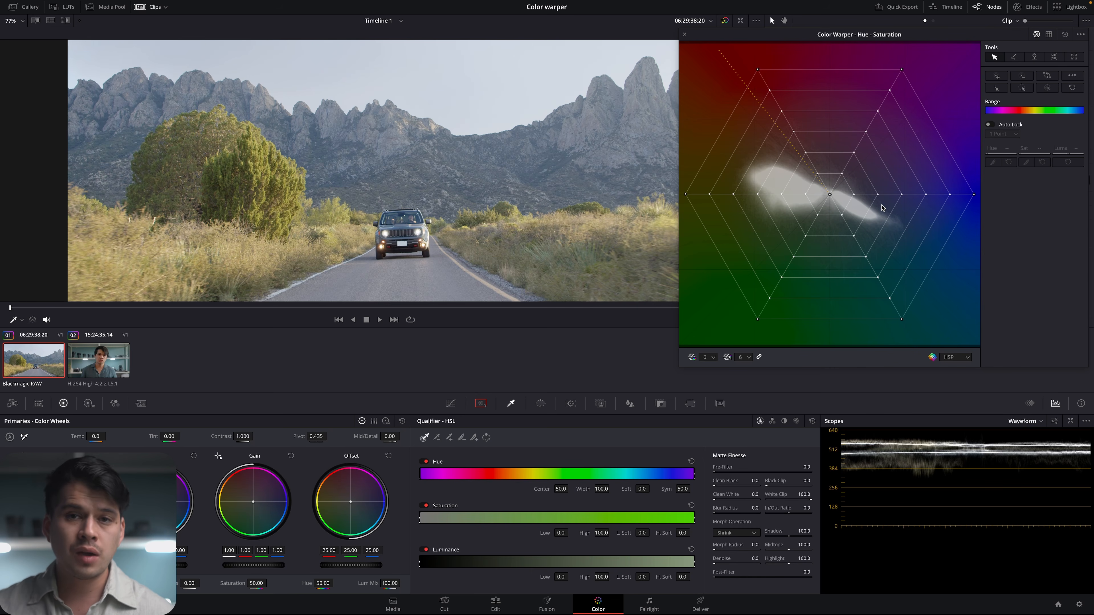
click(686, 194)
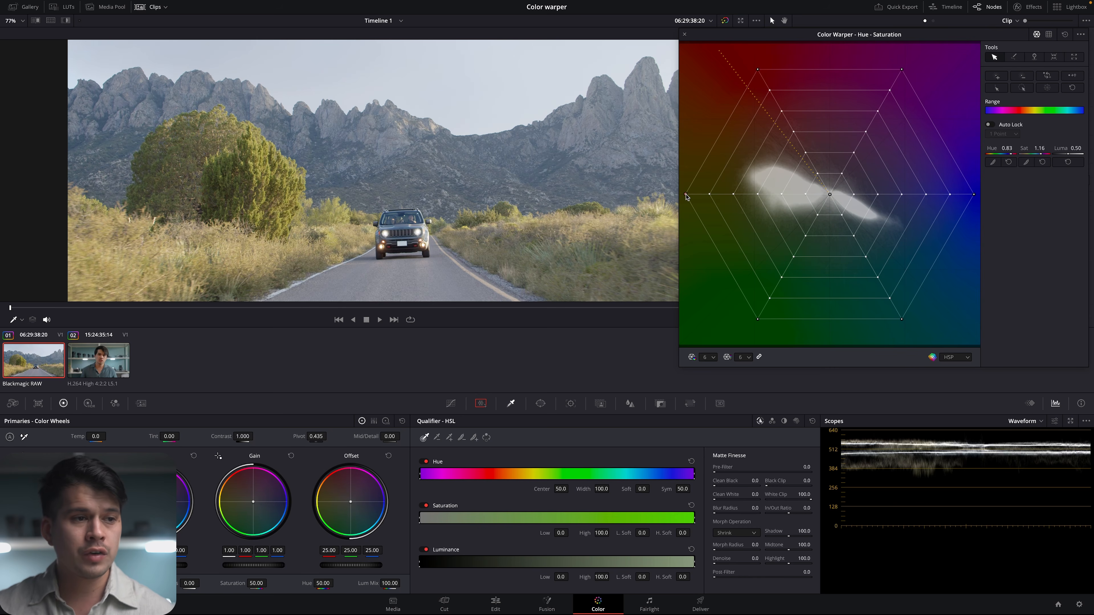
drag(687, 196, 830, 198)
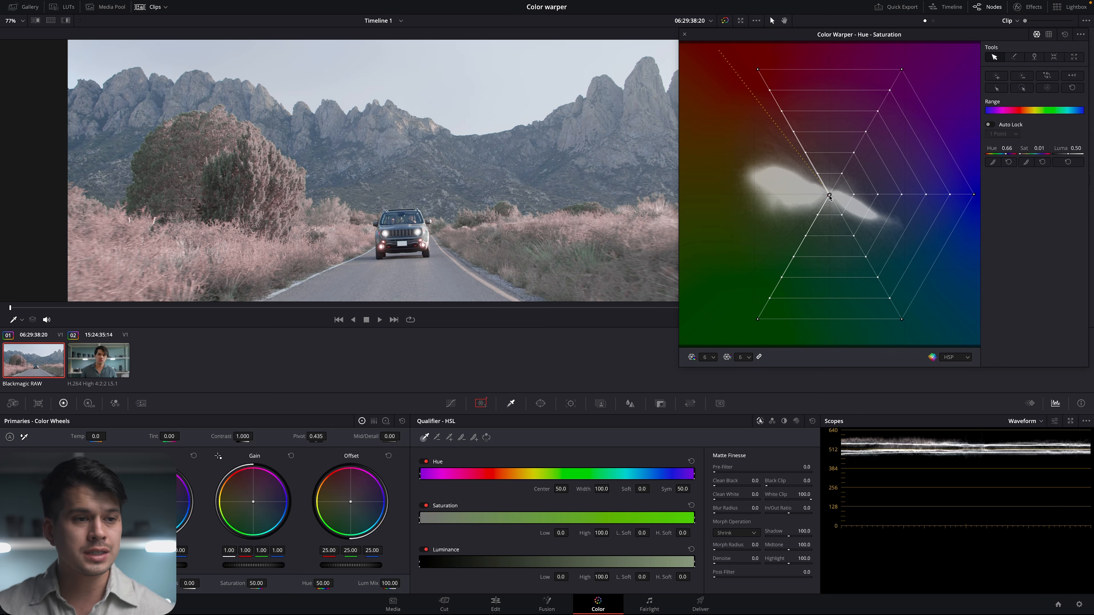
drag(831, 198, 682, 195)
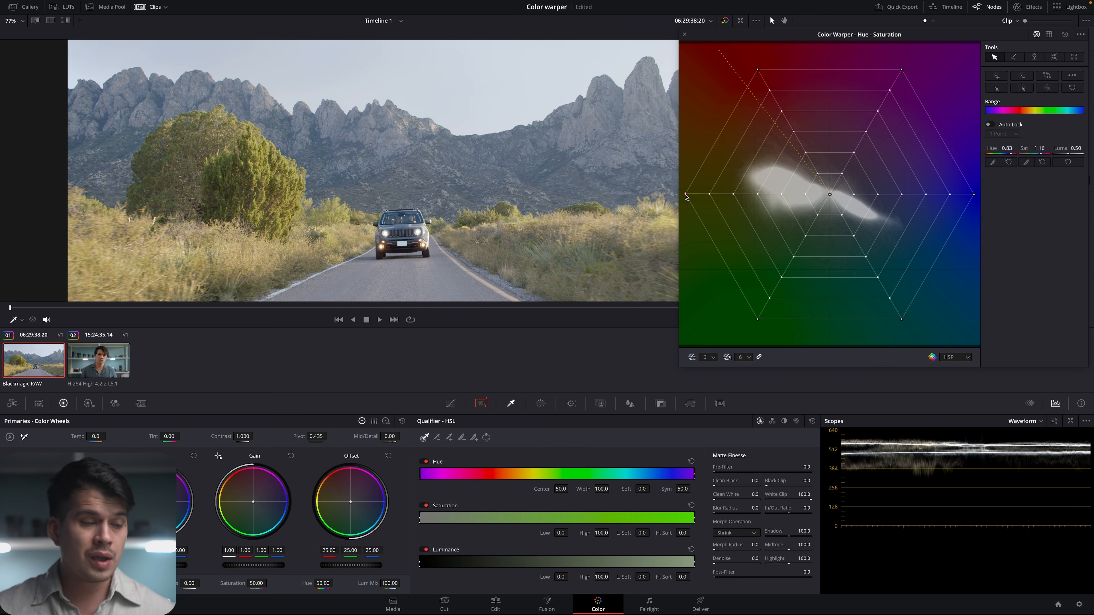
mouse_move(686, 196)
mouse_down()
mouse_move(705, 66)
mouse_move(844, 84)
mouse_move(941, 108)
mouse_move(960, 258)
mouse_move(926, 310)
mouse_move(796, 340)
mouse_move(695, 196)
mouse_up()
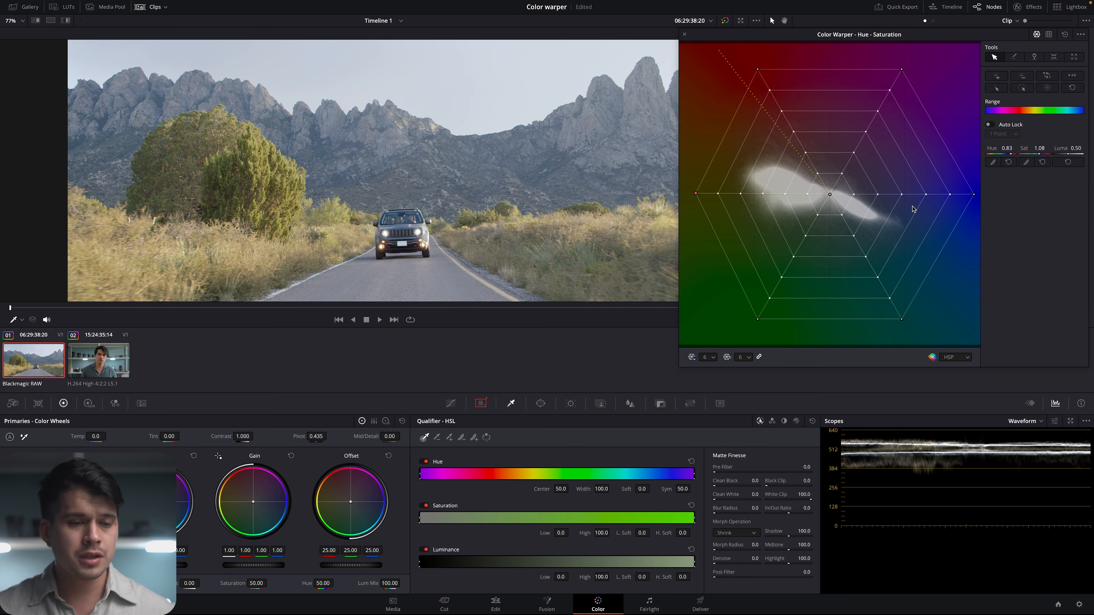
- Set the Color Warper's color space to HSL
click(960, 361)
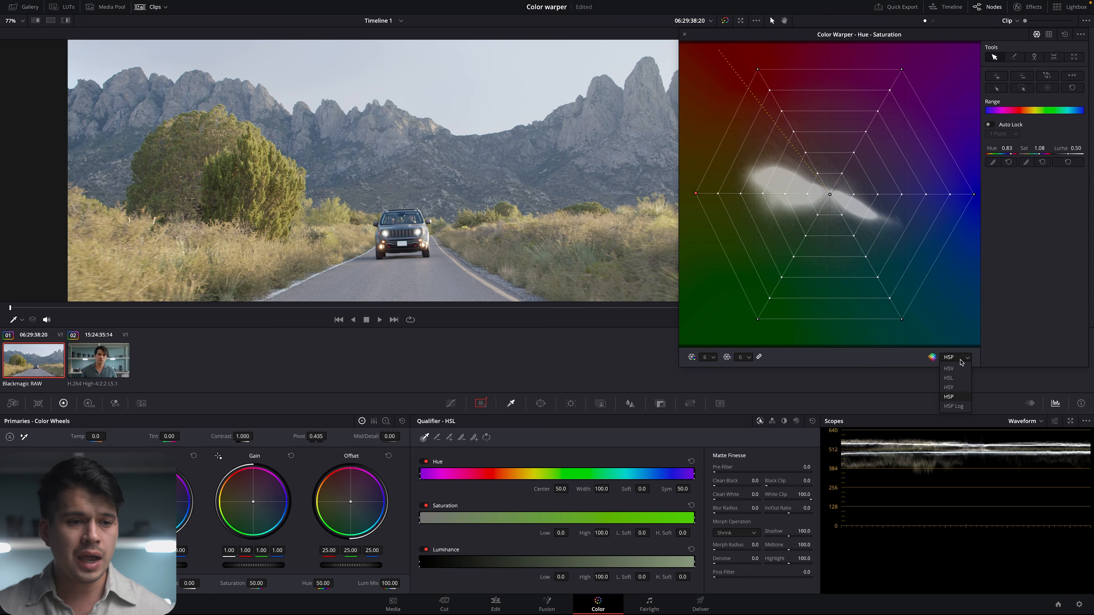
click(960, 378)
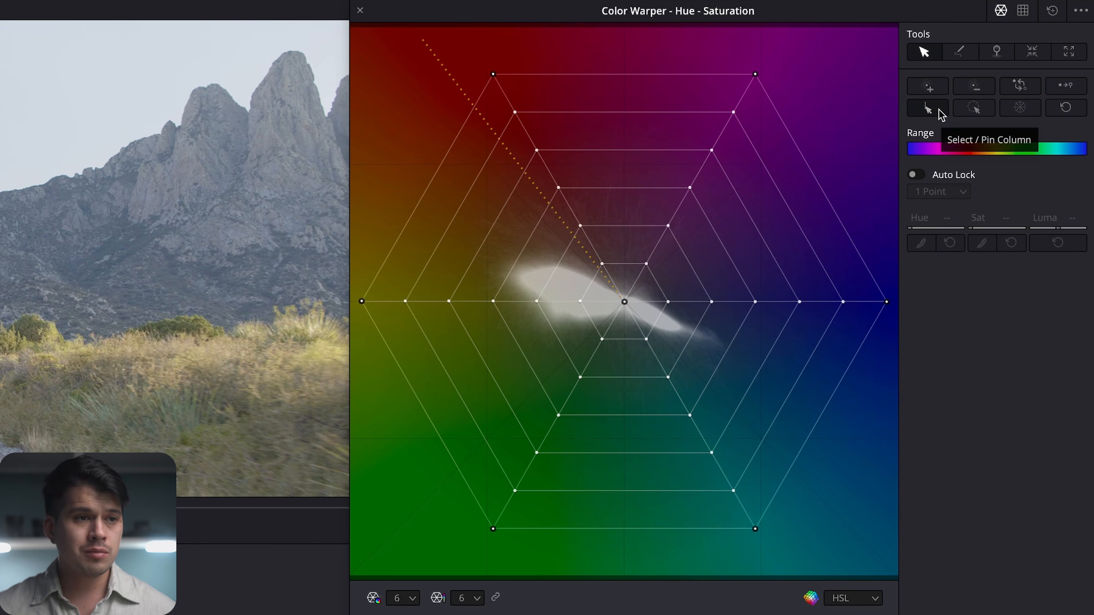
- Select the red point inside the web's outer edge, extend the selection by column and ring, and convert the selected points to pins
click(514, 112)
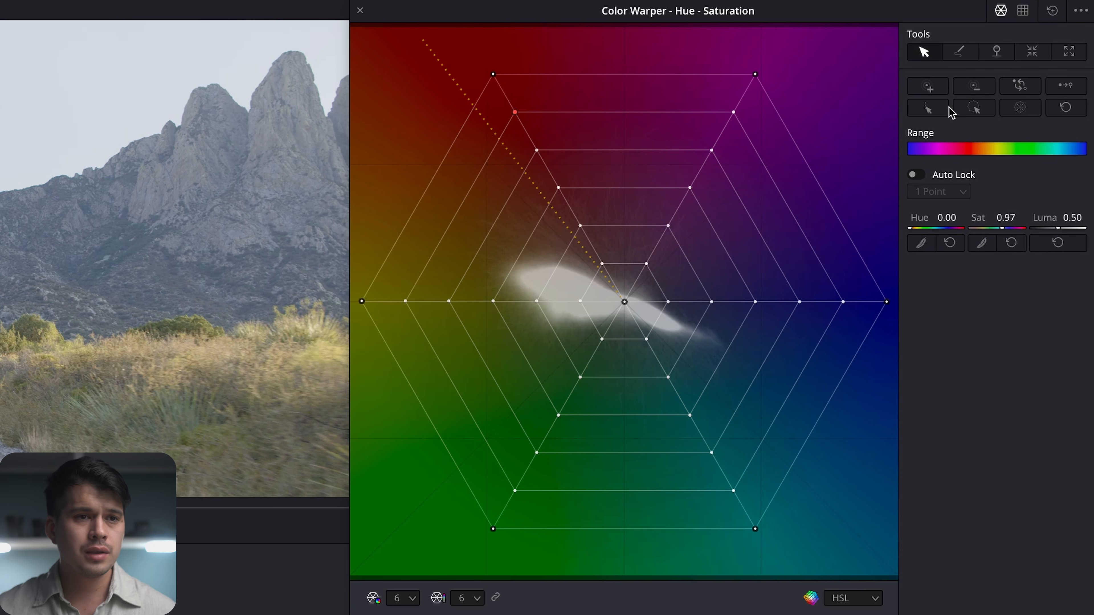
click(932, 107)
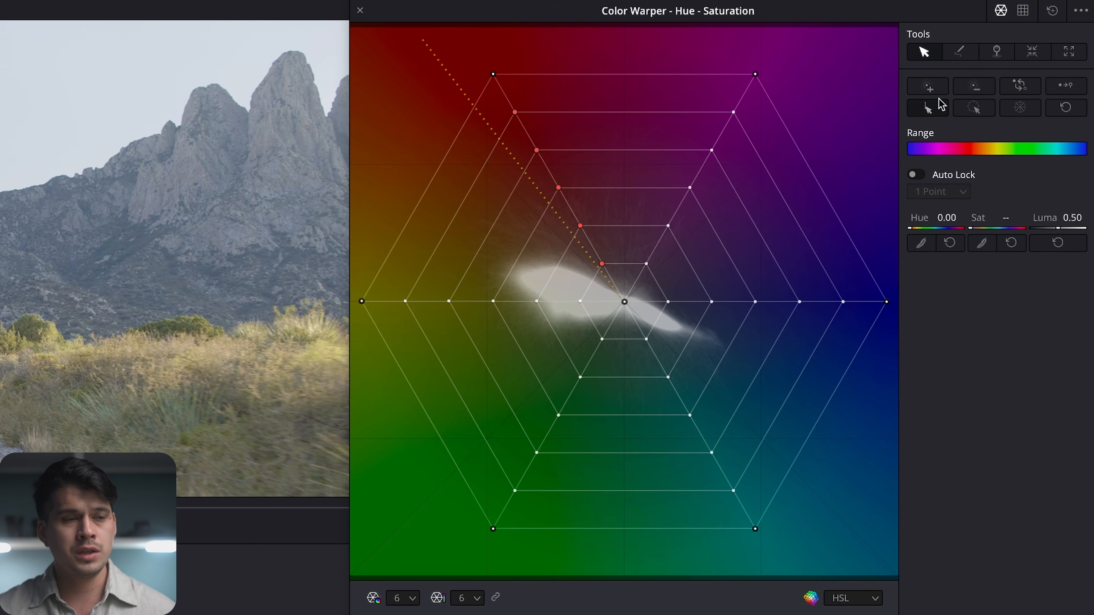
click(969, 111)
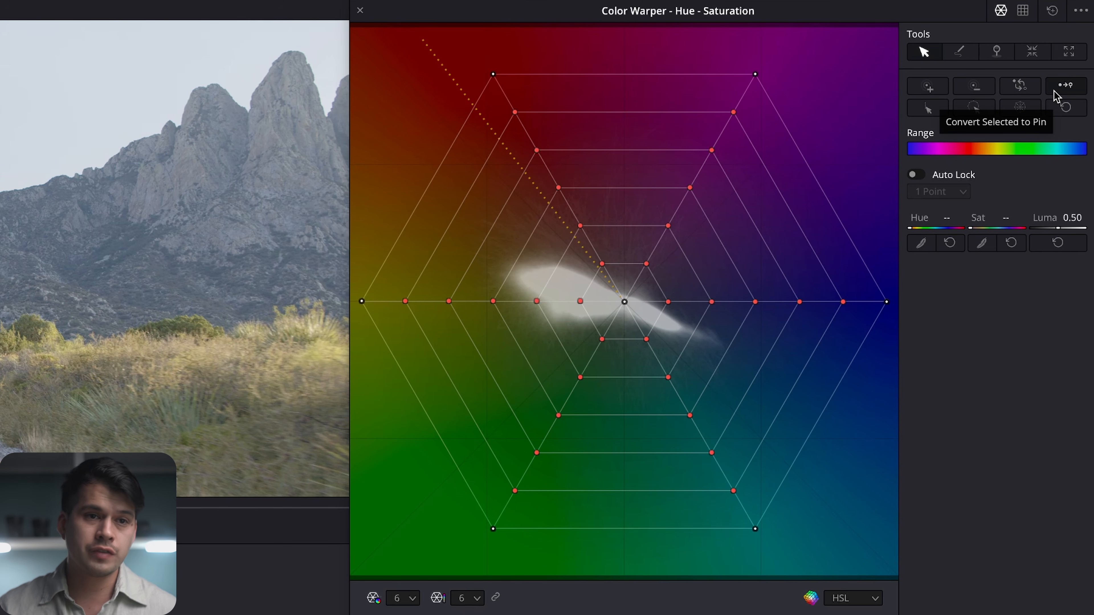
click(1063, 87)
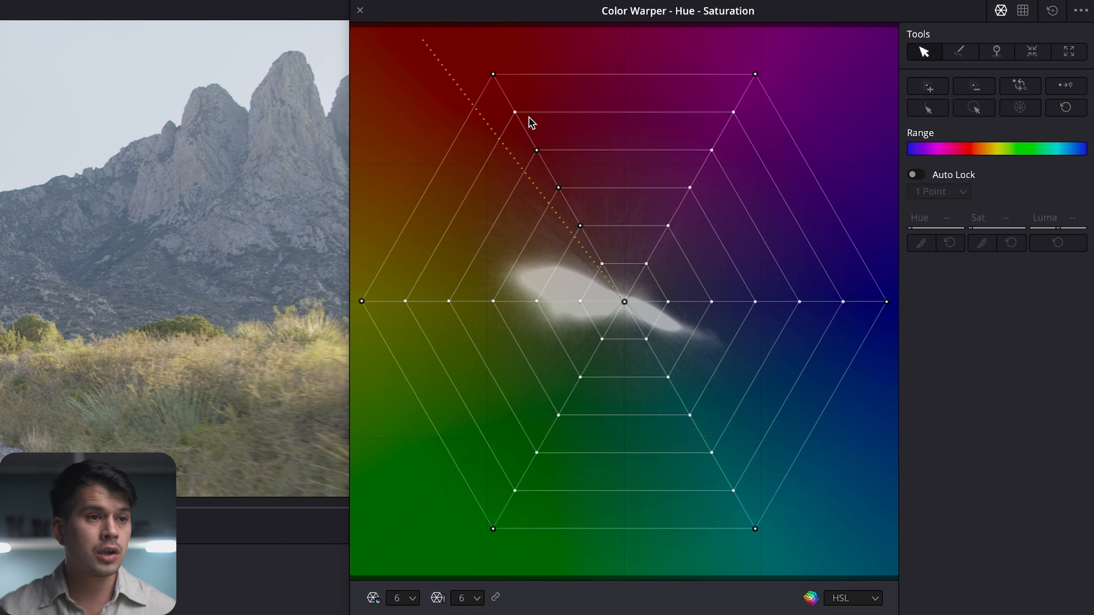
- Move the outermost red point to about hue 0.01 and saturation 1.14, and test the innermost red point
mouse_move(494, 75)
mouse_down()
mouse_move(561, 68)
mouse_move(495, 151)
mouse_move(465, 119)
mouse_move(513, 73)
mouse_up()
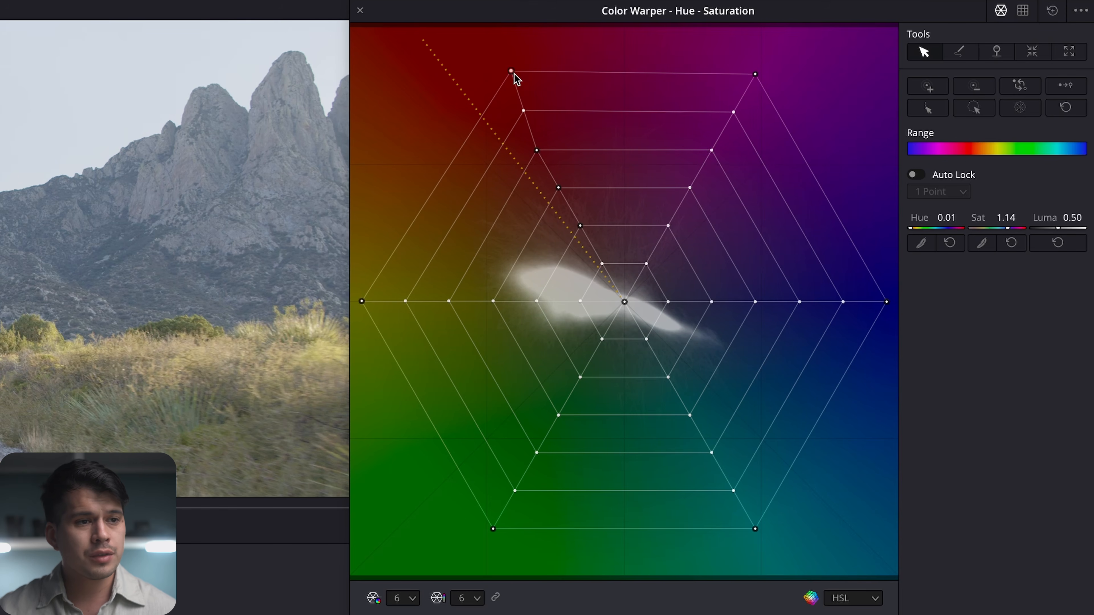
click(603, 262)
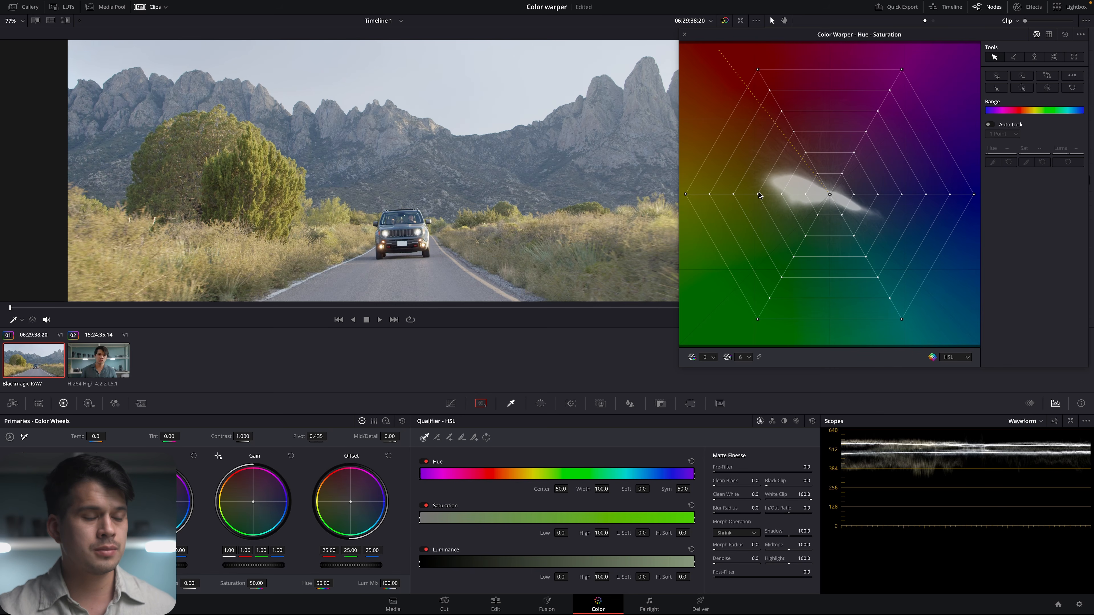
- Try desaturating the landscape's yellows by pulling the outermost yellow point in to about 0.92 saturation, then move it back outward
click(685, 195)
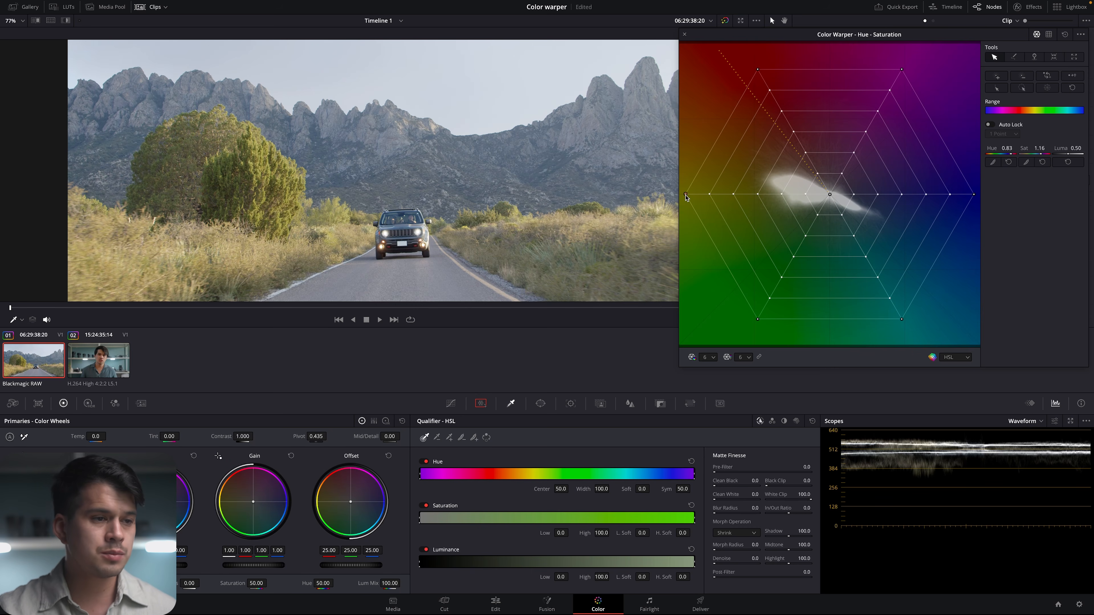
drag(687, 197, 710, 196)
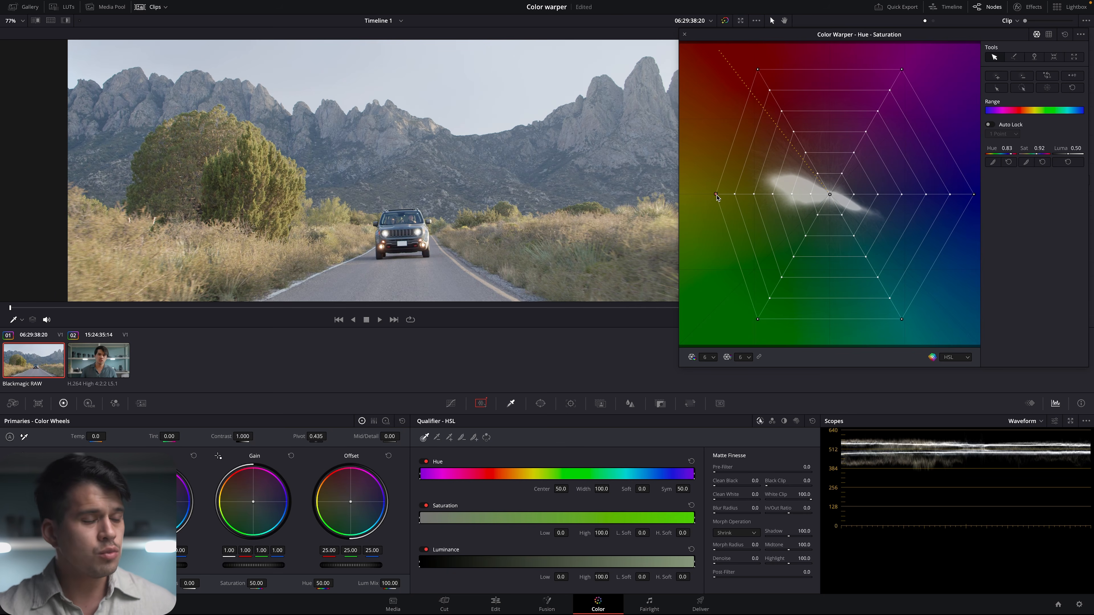
mouse_move(717, 197)
mouse_down()
mouse_move(771, 193)
mouse_move(724, 156)
mouse_move(716, 132)
mouse_move(702, 196)
mouse_up()
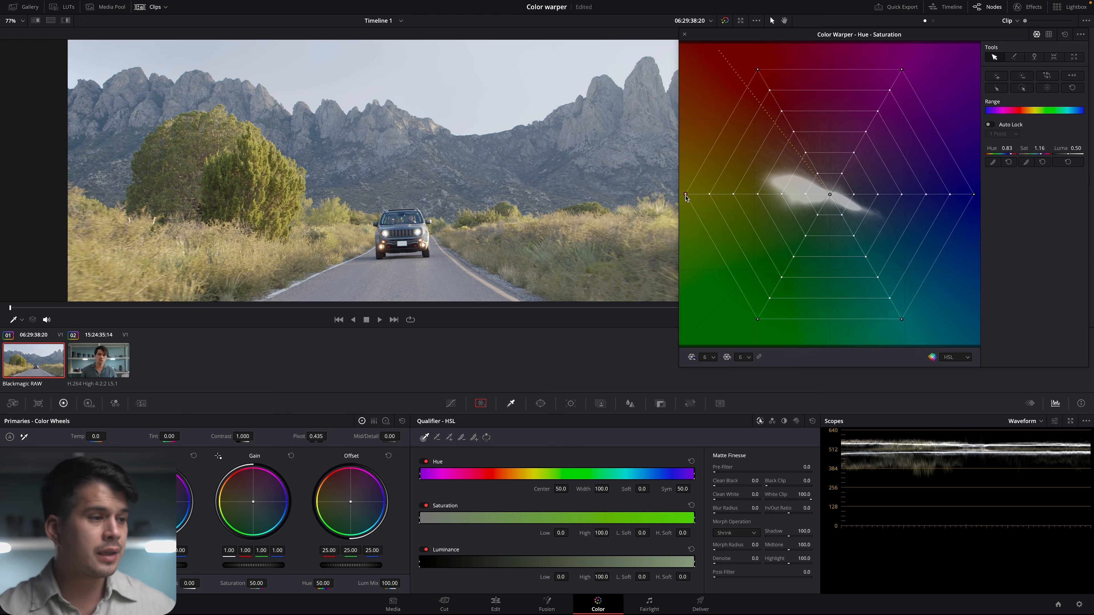
- Try shifting the outermost yellow point to about hue 0.94 and saturation 1.26, inspect the foliage up close, and pull an inner yellow point toward magenta
drag(686, 197, 705, 99)
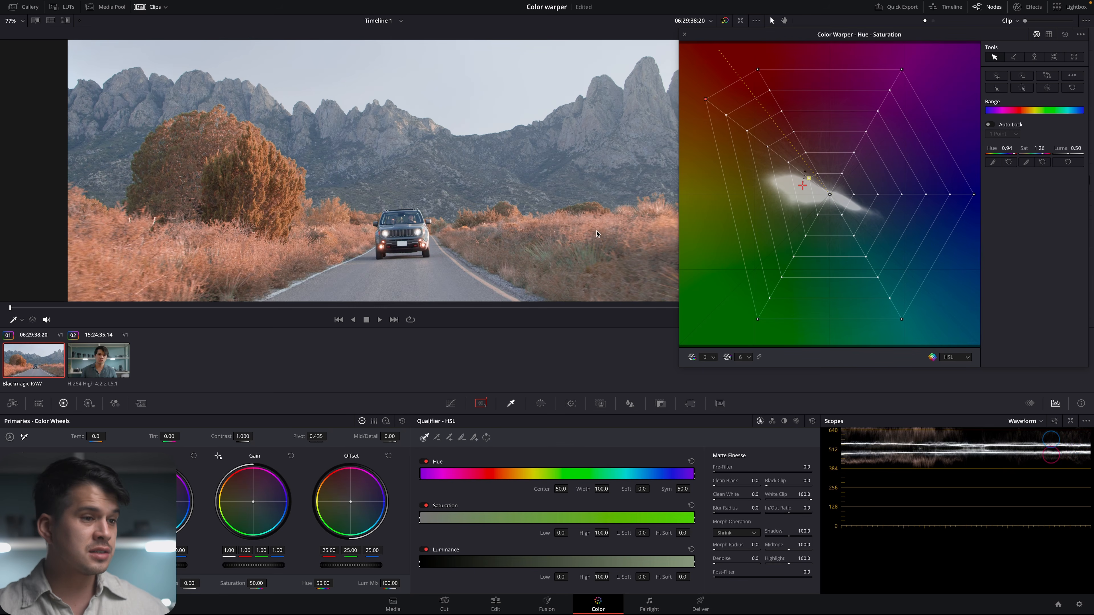
scroll(345, 259, up, 4)
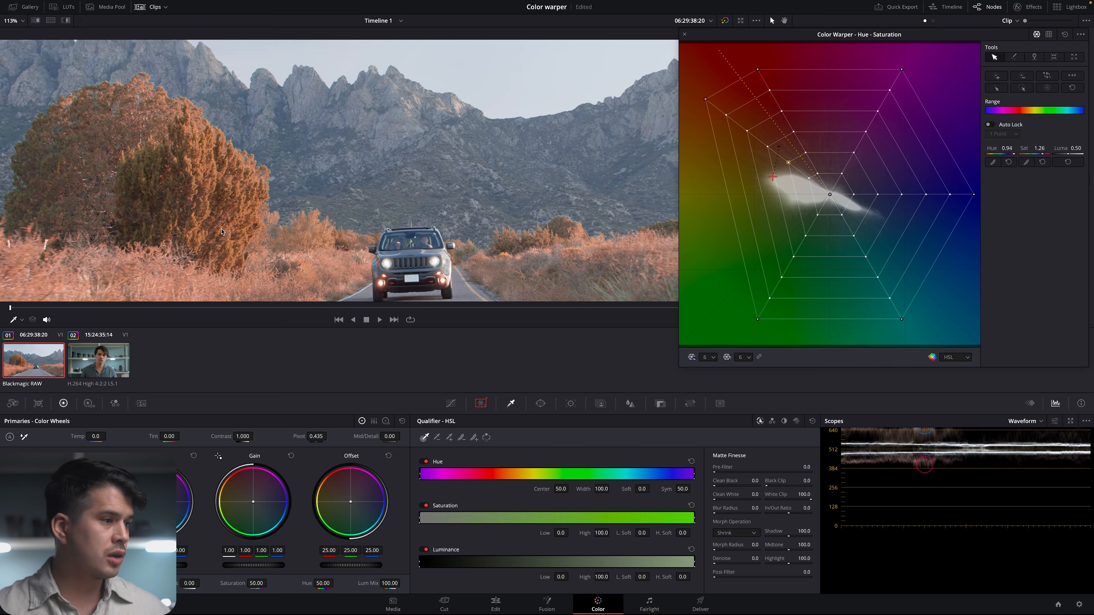
drag(221, 232, 441, 180)
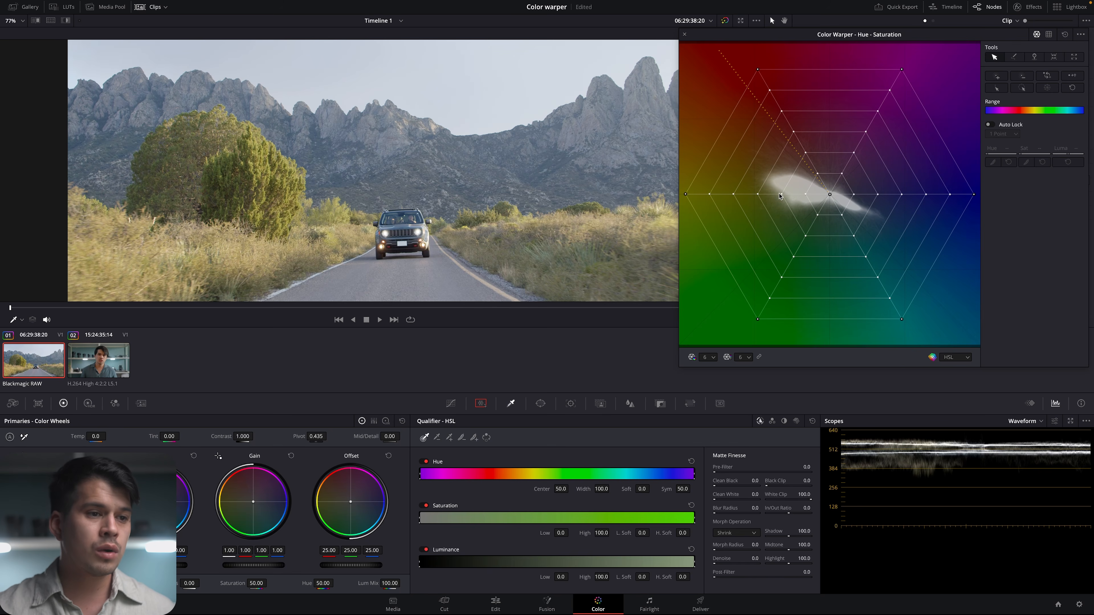
drag(781, 195, 921, 56)
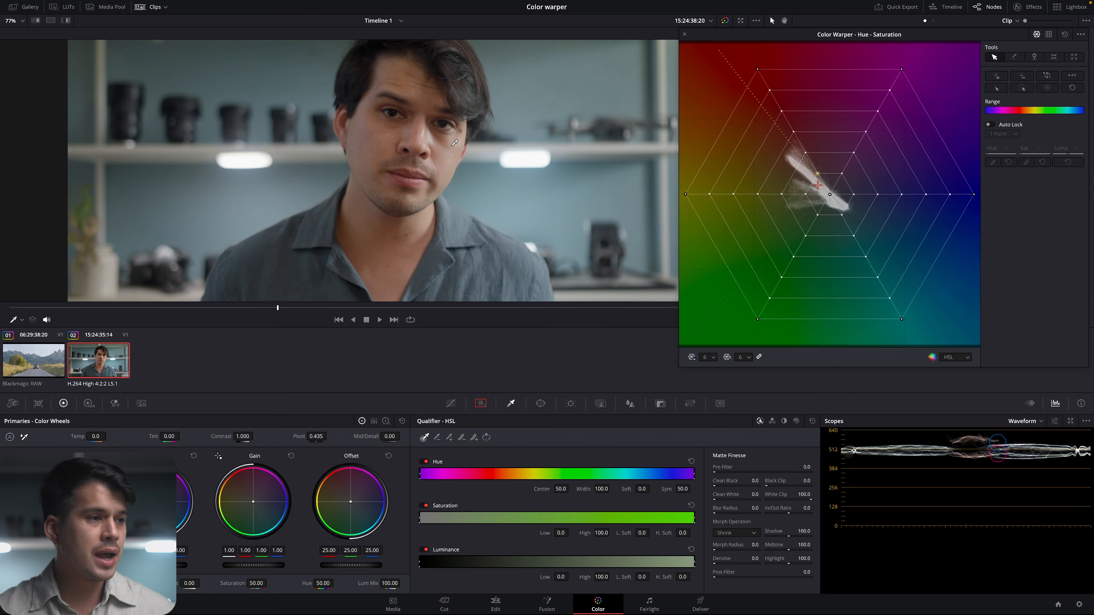
- Try shifting the portrait clip's outermost red point to about hue 0.04 and saturation 0.99, inspect the lips up close, and reset the warper
drag(761, 66, 799, 78)
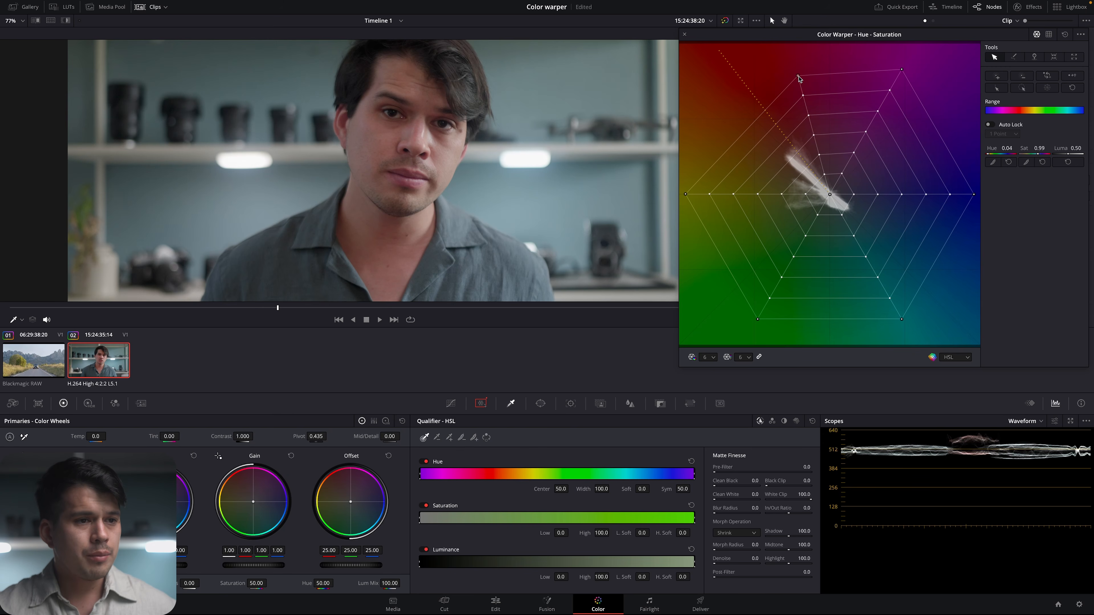
scroll(467, 174, up, 5)
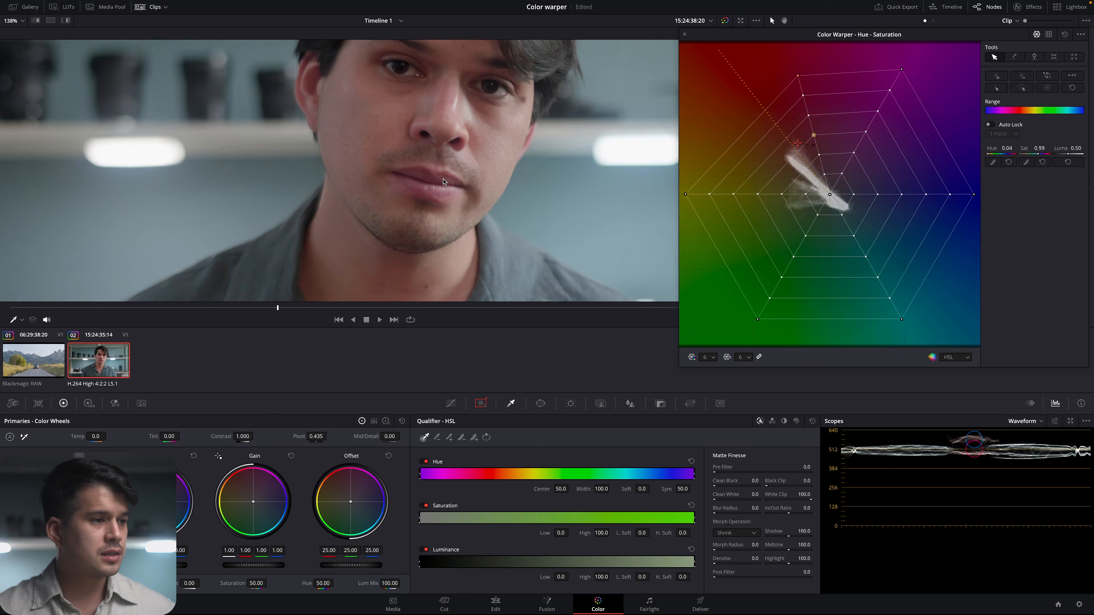
scroll(470, 170, up, 1)
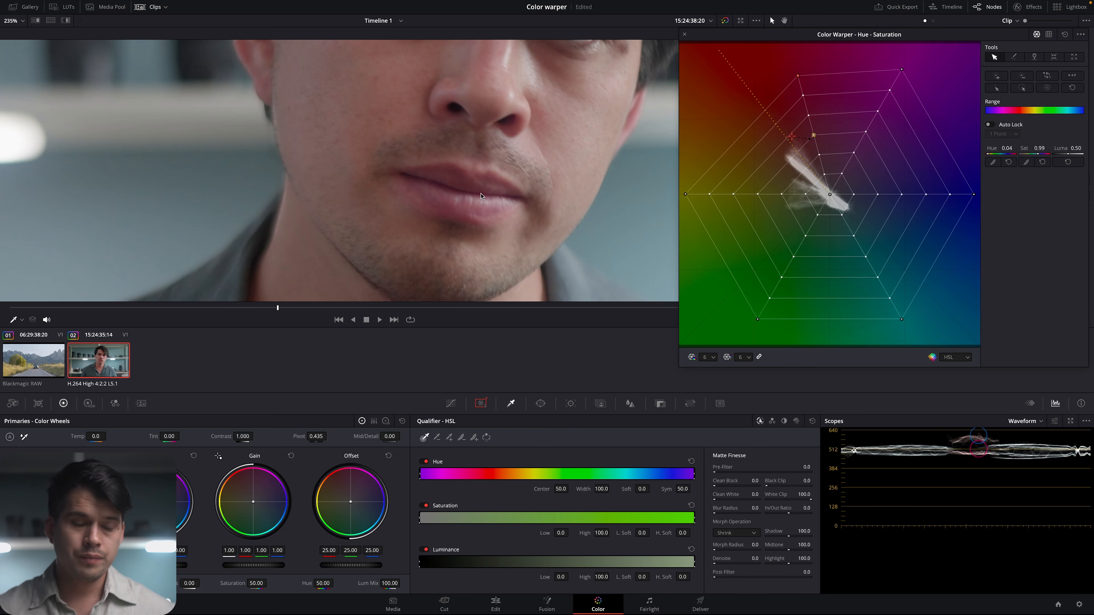
scroll(448, 185, down, 6)
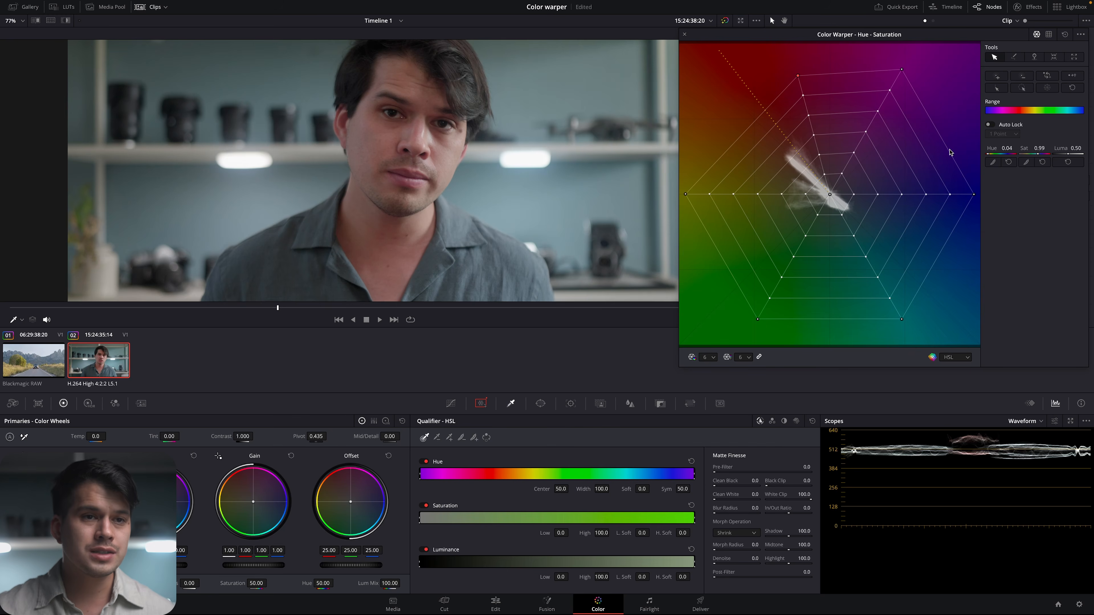
click(1061, 37)
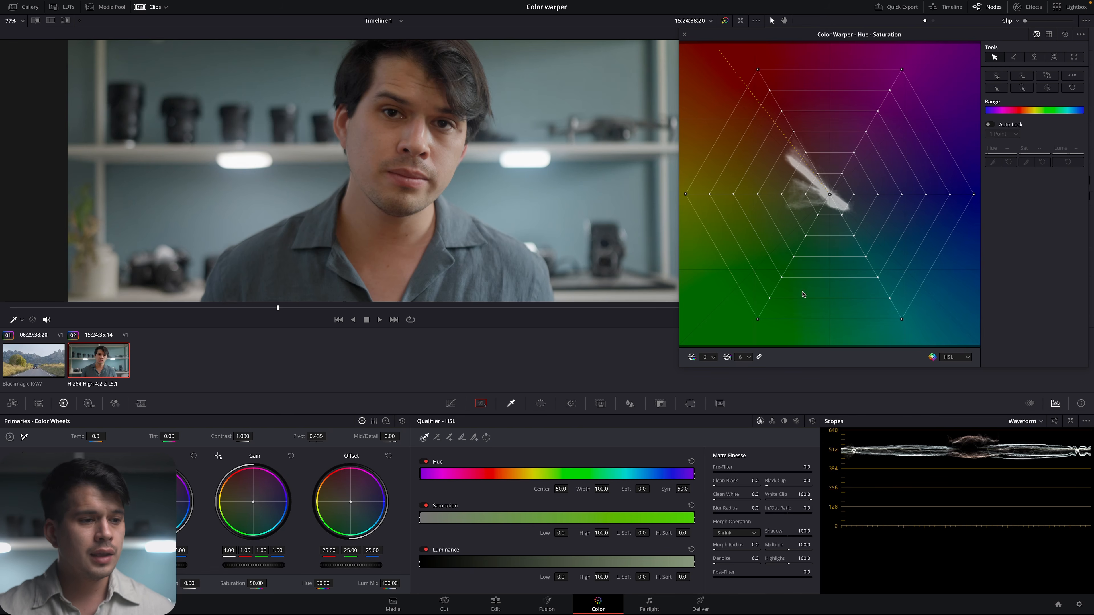
- Set the web's hue resolution to 16 and adjust the outer red-orange points, bringing one to about hue 0.96 and saturation 1.10
click(713, 358)
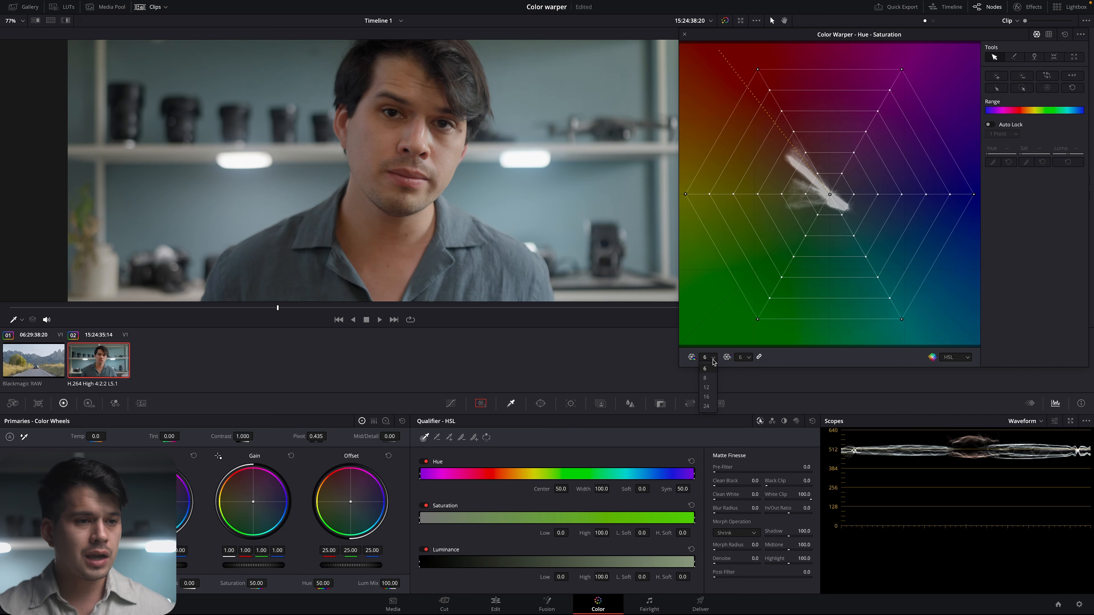
click(706, 397)
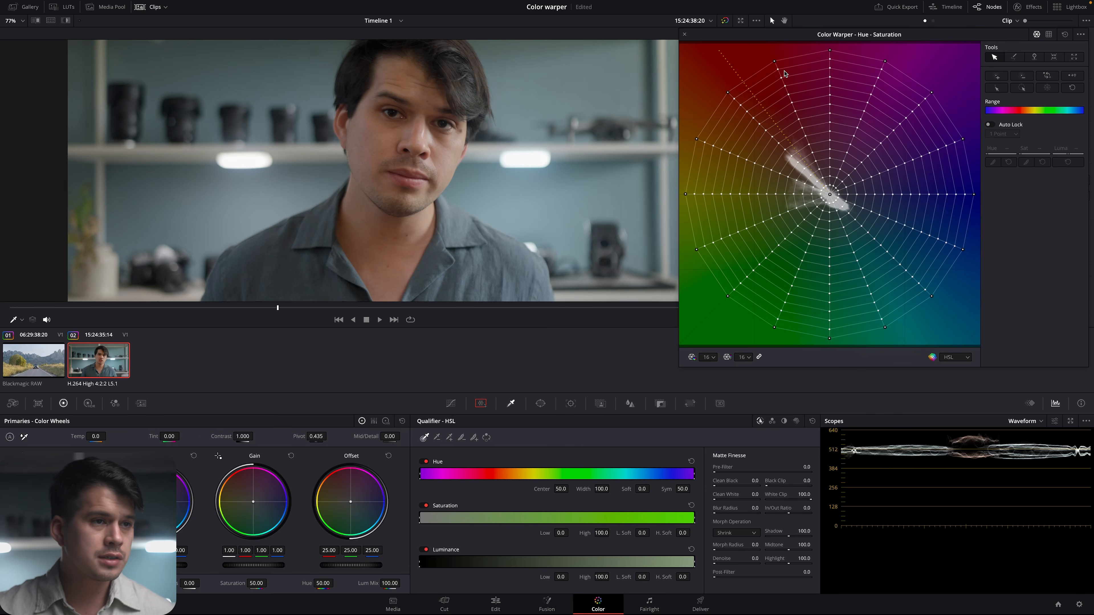
drag(775, 64, 734, 101)
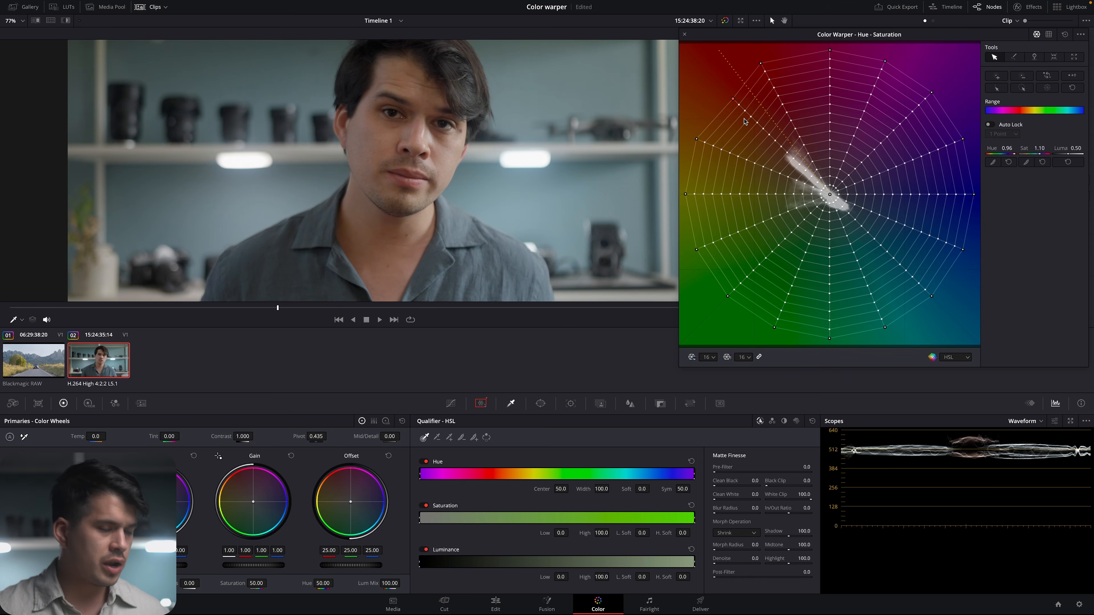
- Undo the last three adjustments to the portrait clip's outer red-orange points
key(super+z)
key(super+z)
key(super+z)
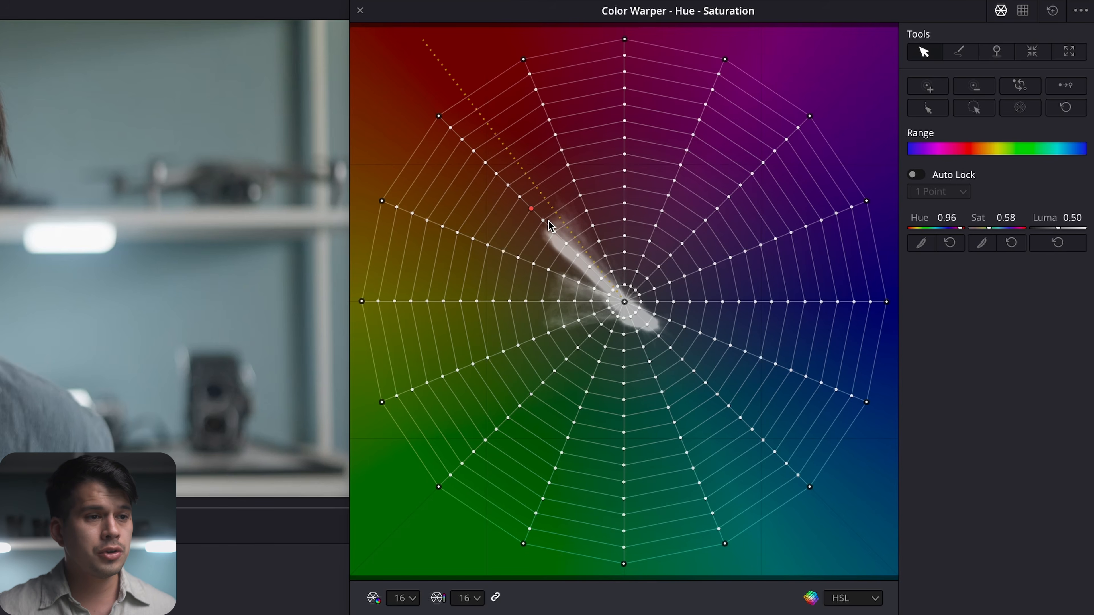
- Try multi-selecting the points on the red-orange spoke over the skin-tone trace, from about 0.58 saturation inward
drag(540, 212, 595, 272)
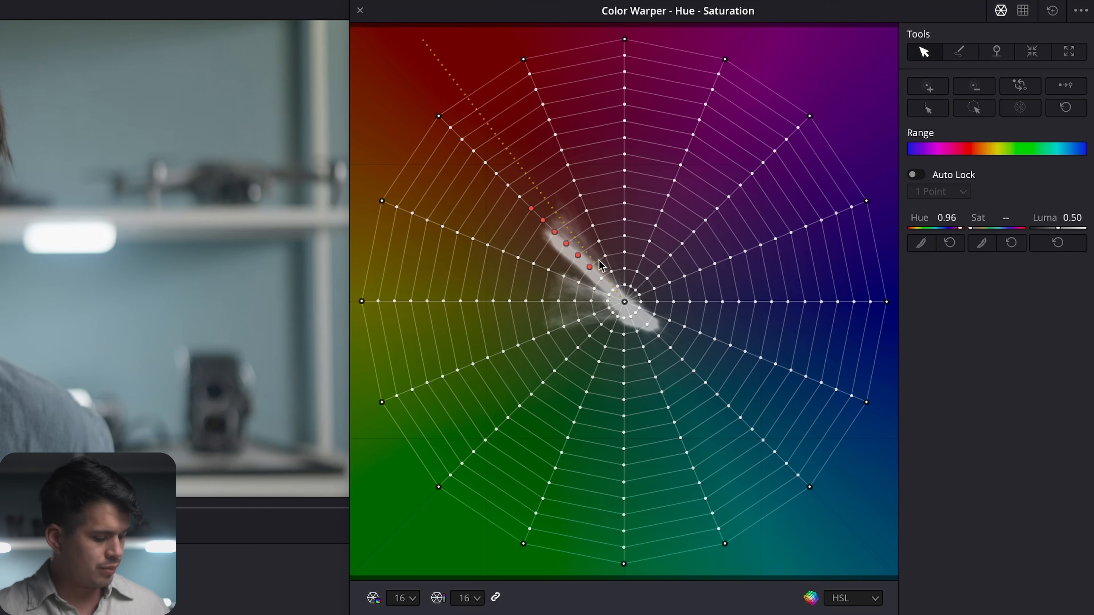
shift+click(554, 232)
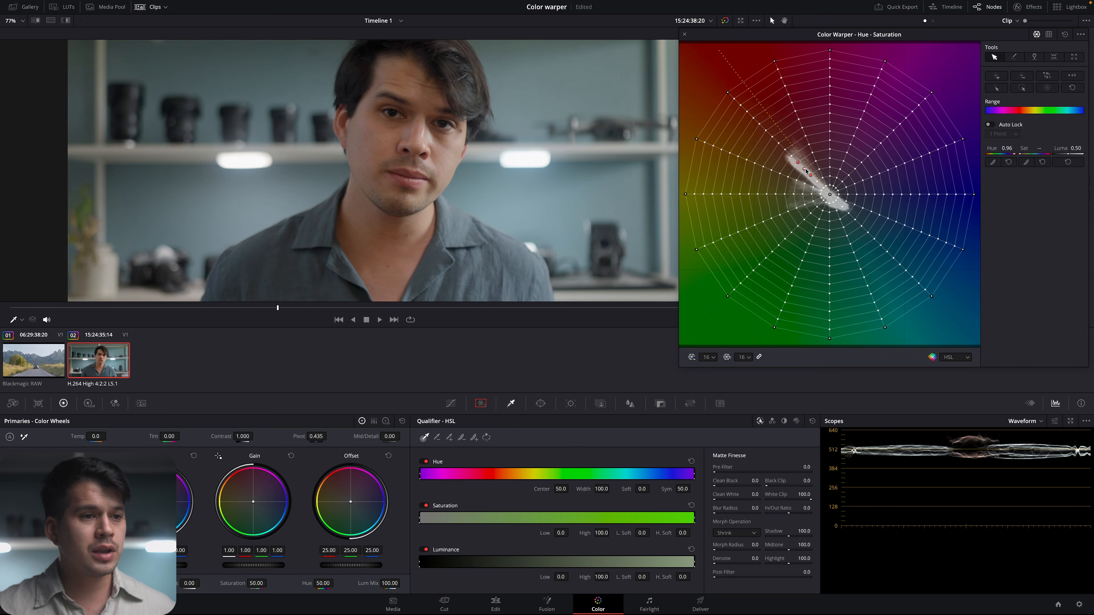
key(shift+h)
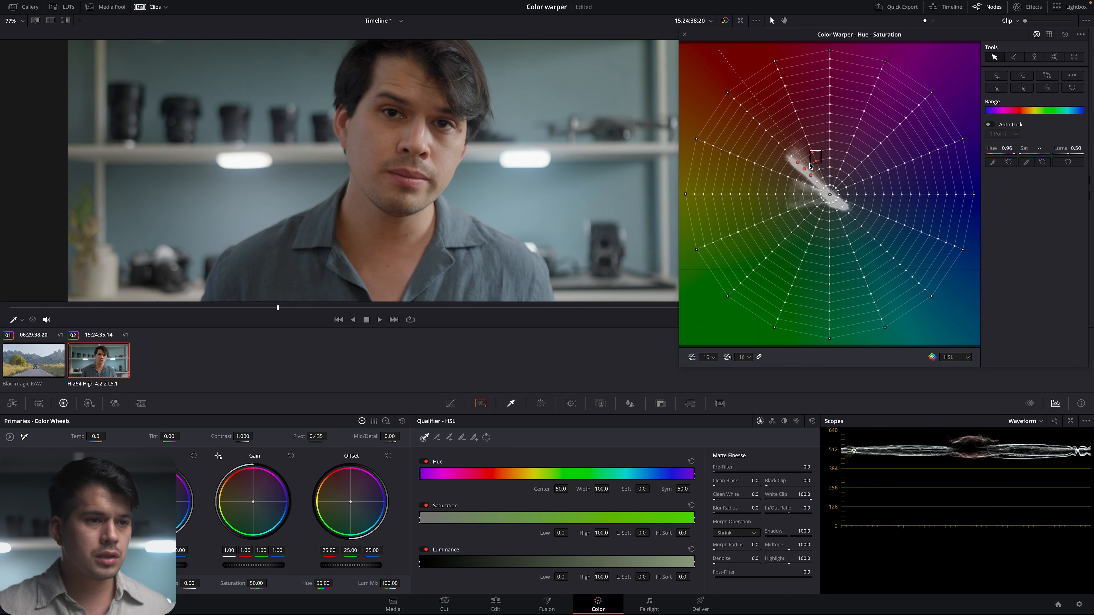
mouse_move(812, 152)
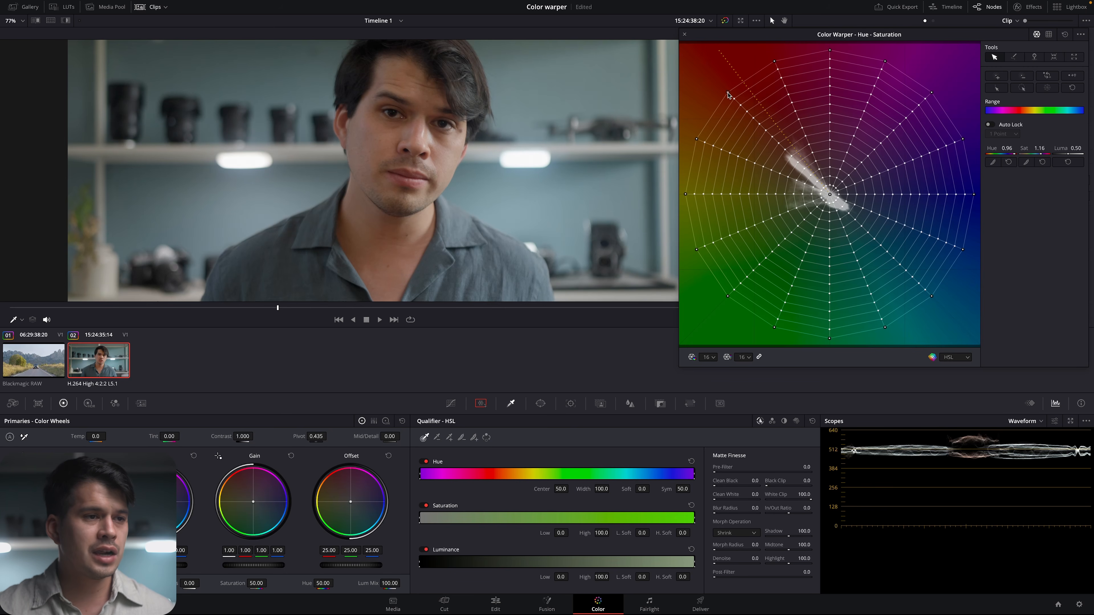
- Shift the portrait's outermost red-orange point to about hue 0.98 and saturation 0.95, and inspect the skin up close
drag(728, 94, 759, 104)
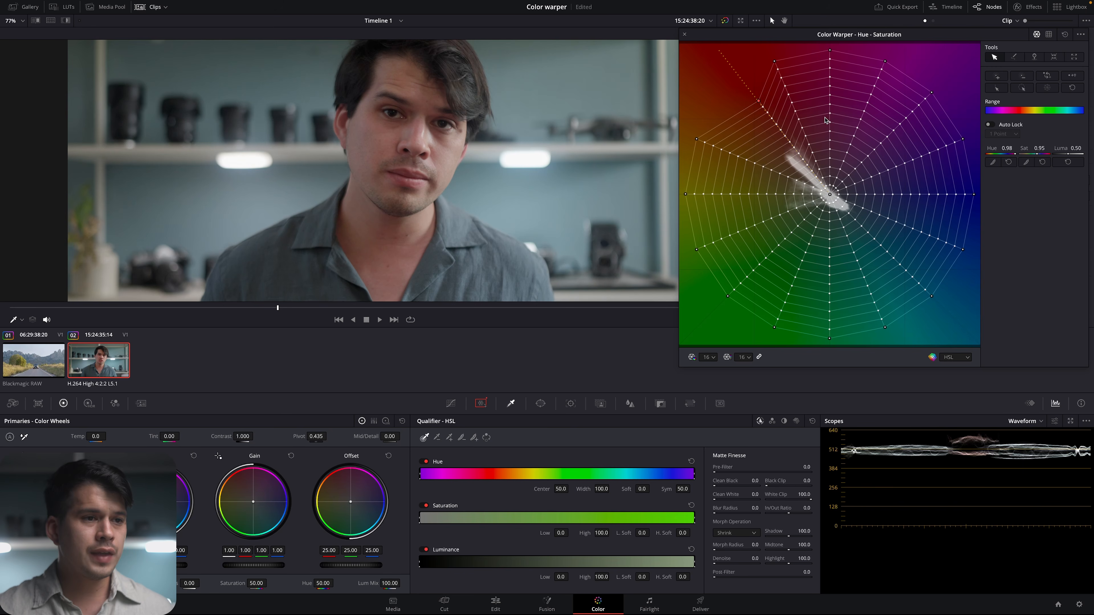
scroll(410, 139, up, 5)
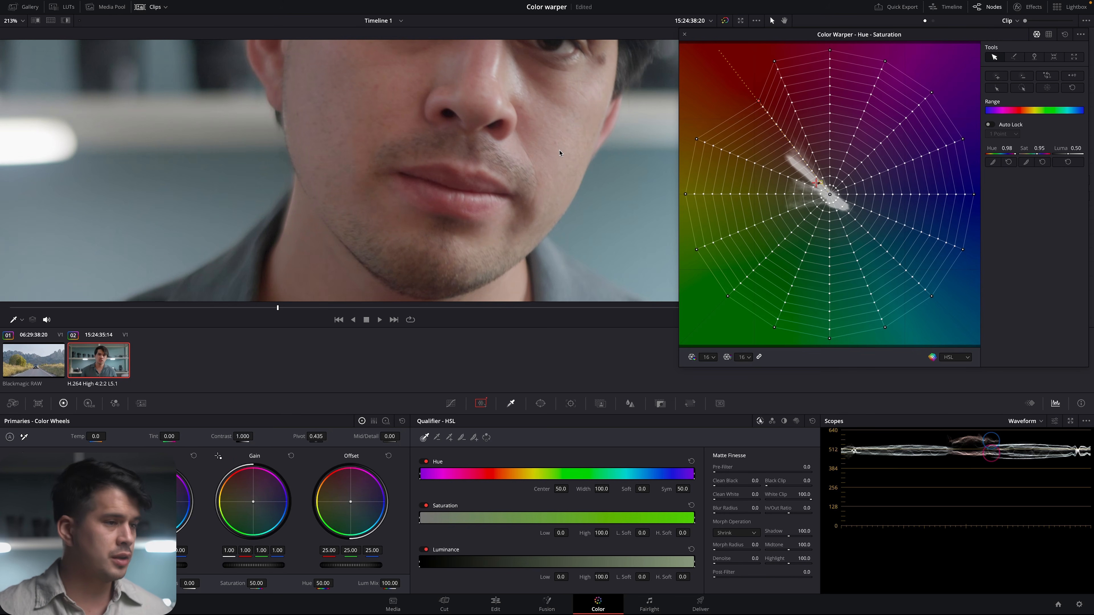
scroll(547, 150, down, 5)
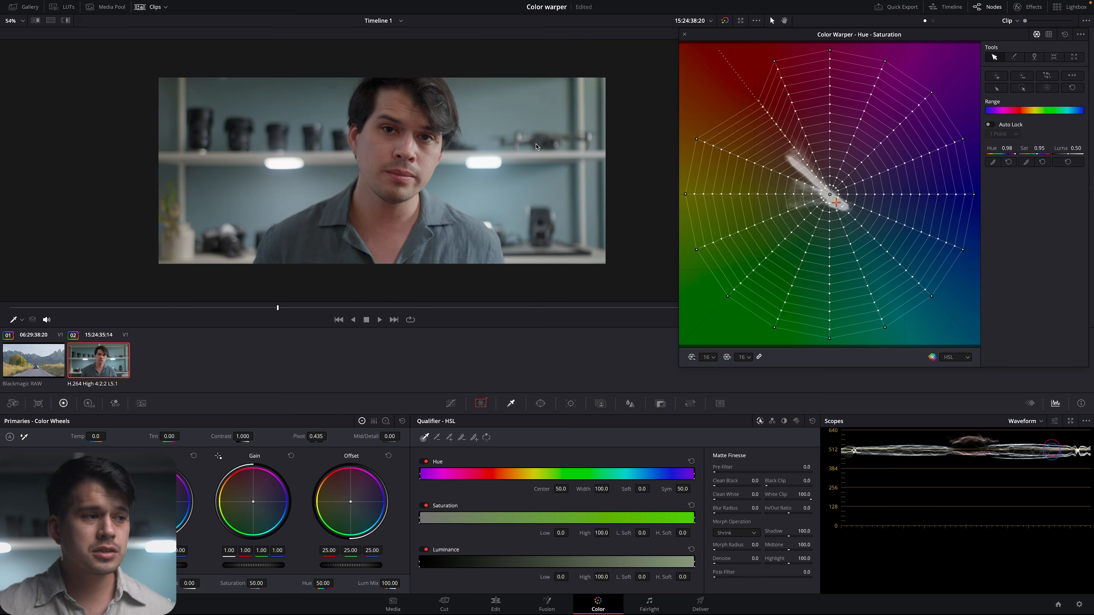
scroll(532, 148, up, 1)
scroll(532, 148, up, 1)
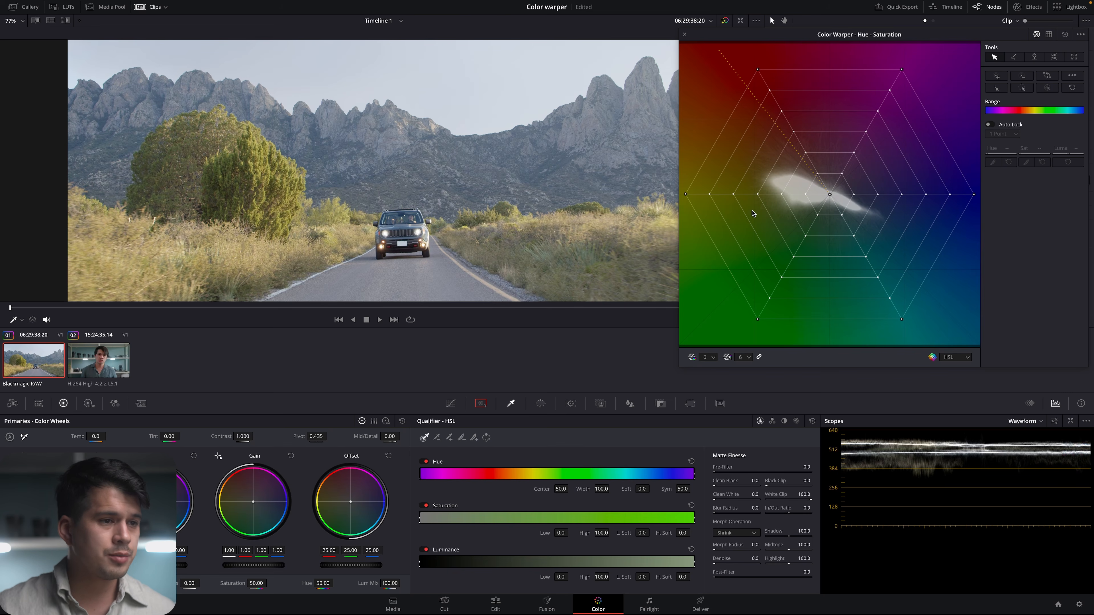
- Try shifting the landscape's outermost yellow point to about hue 0.70 and saturation 1.36, and compare the foliage with the grade off and on
click(686, 195)
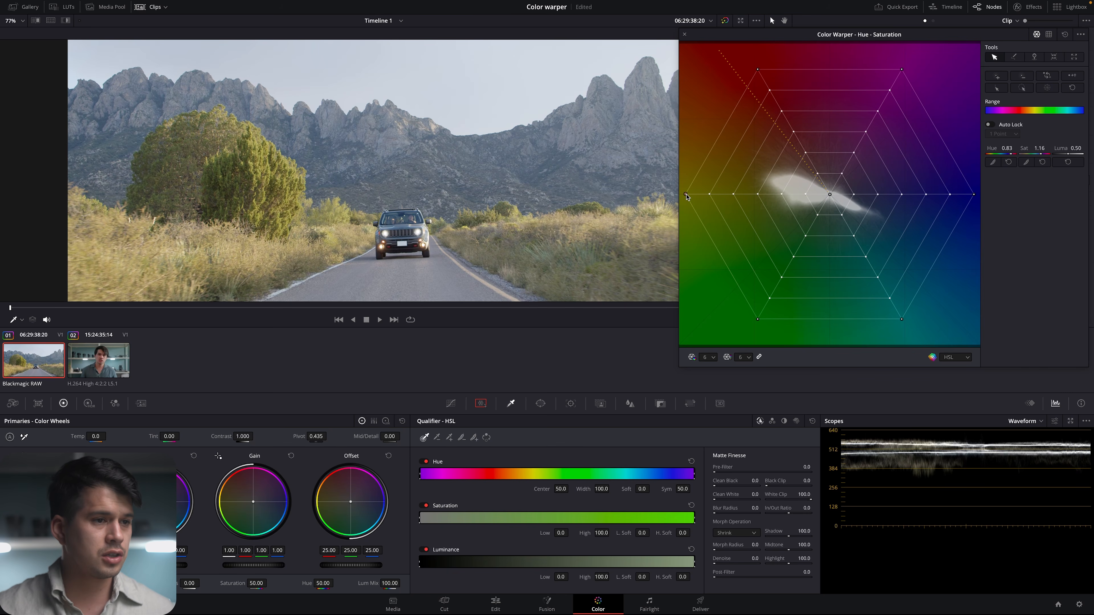
drag(687, 197, 718, 323)
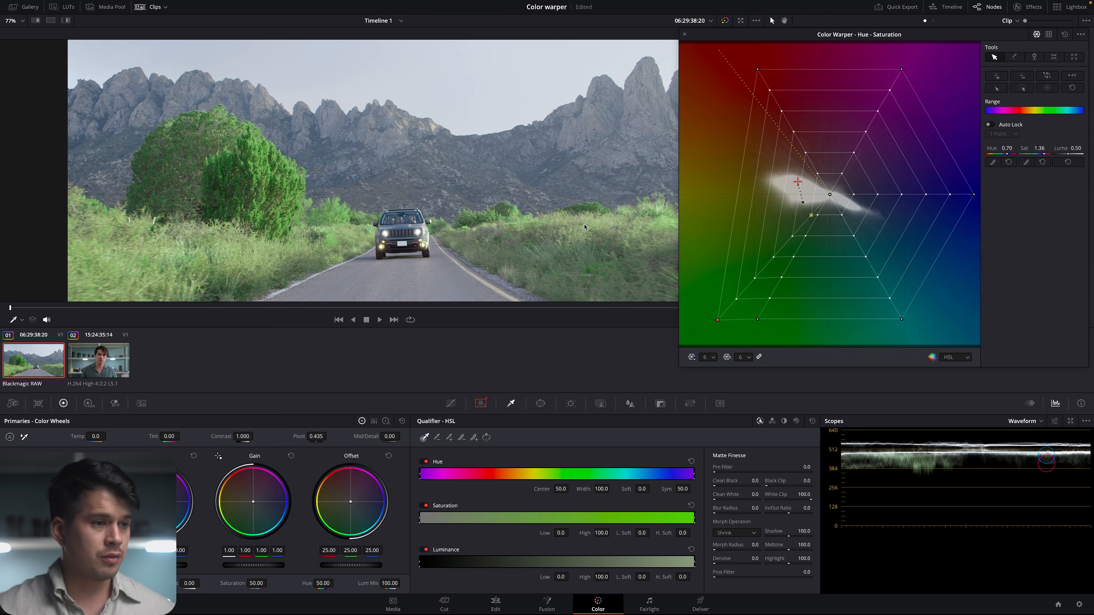
scroll(573, 181, up, 3)
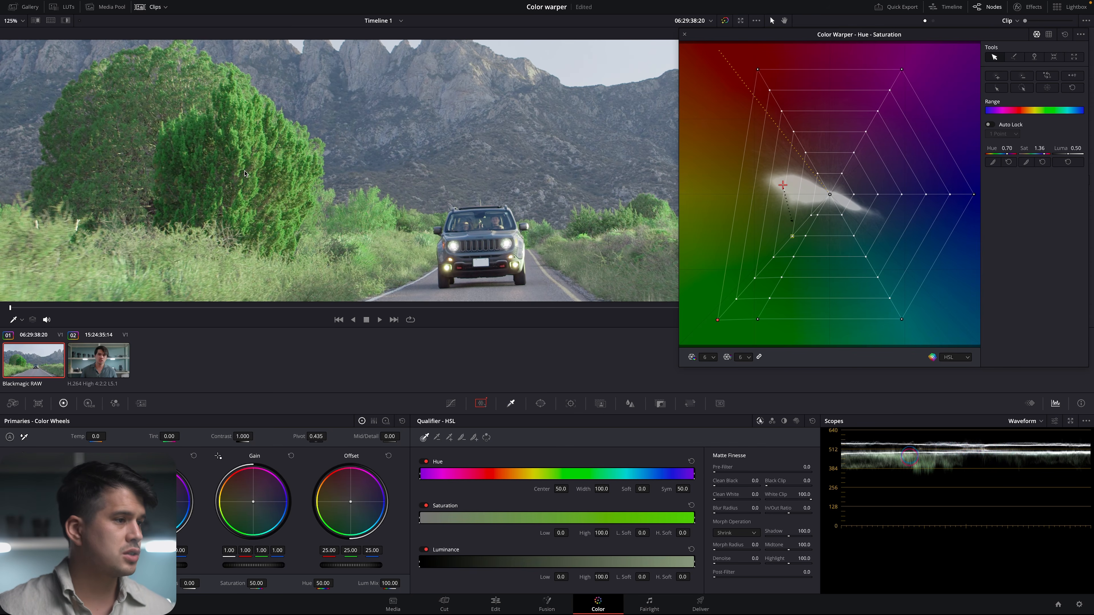
key(super+d)
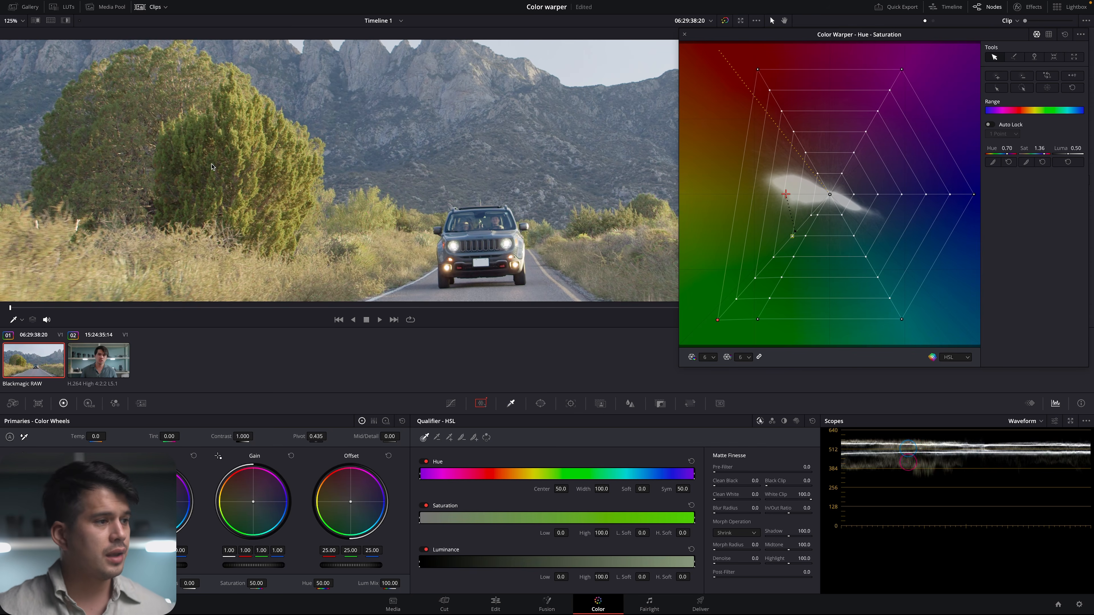
key(super+d)
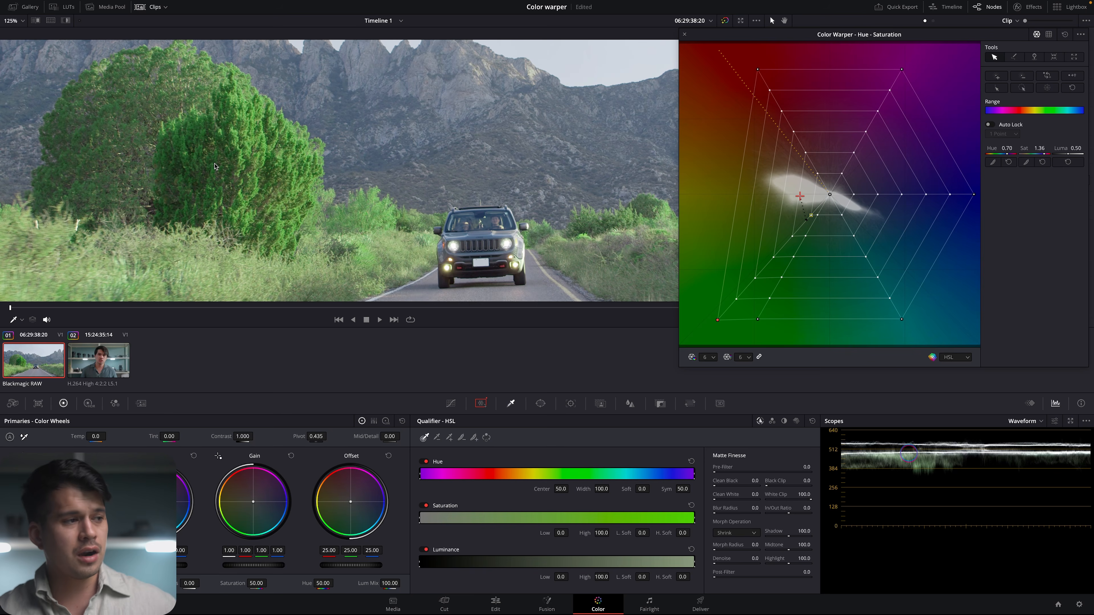
key(shift+z)
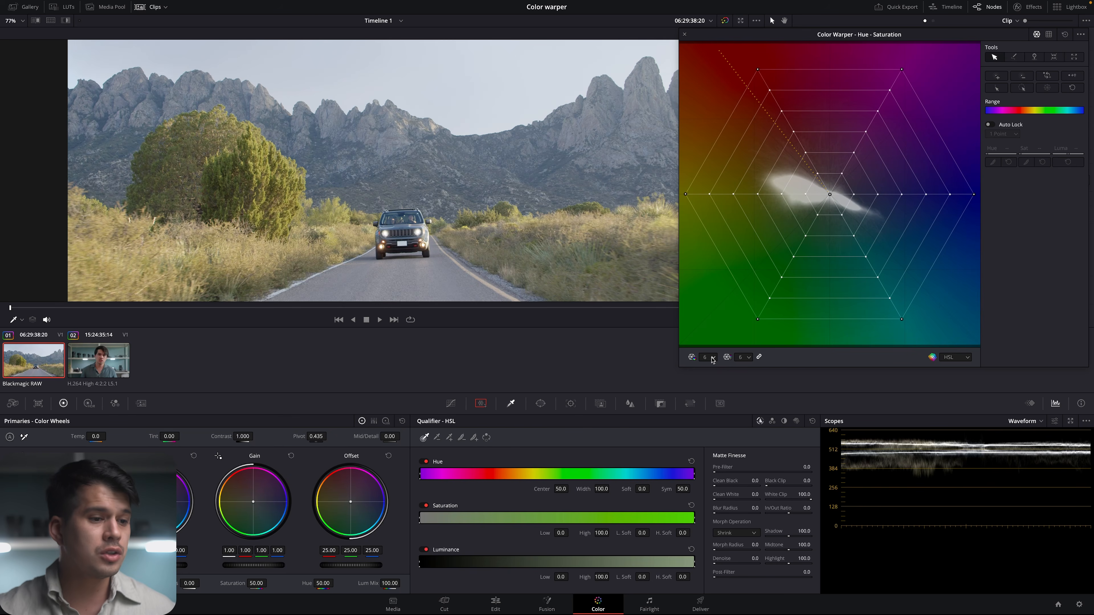
- Set the web's hue resolution to 24 and its saturation resolution to 16
click(716, 361)
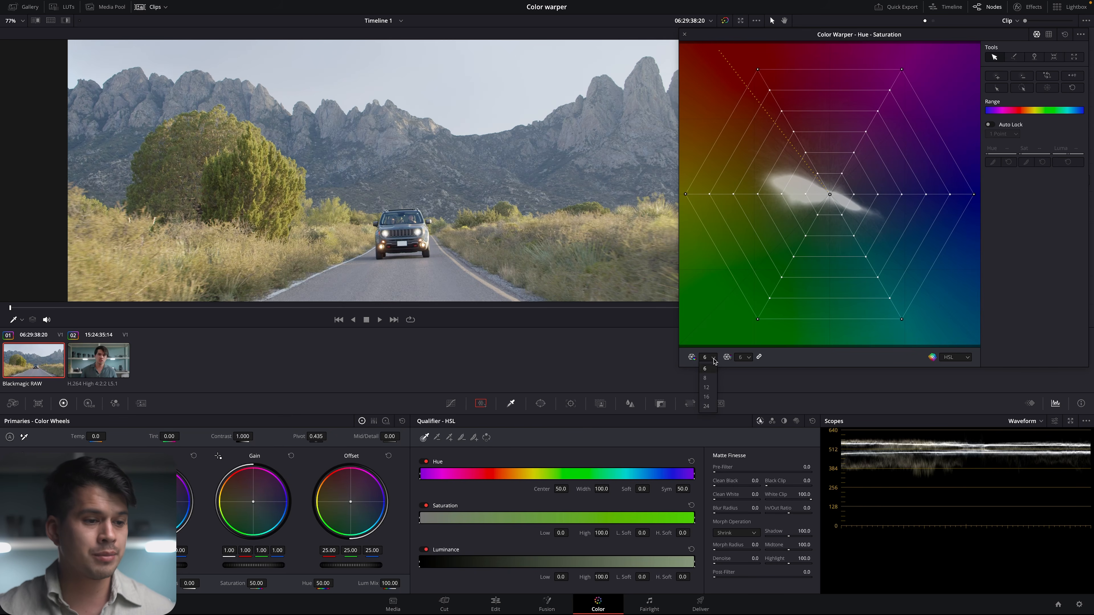
click(715, 398)
click(749, 359)
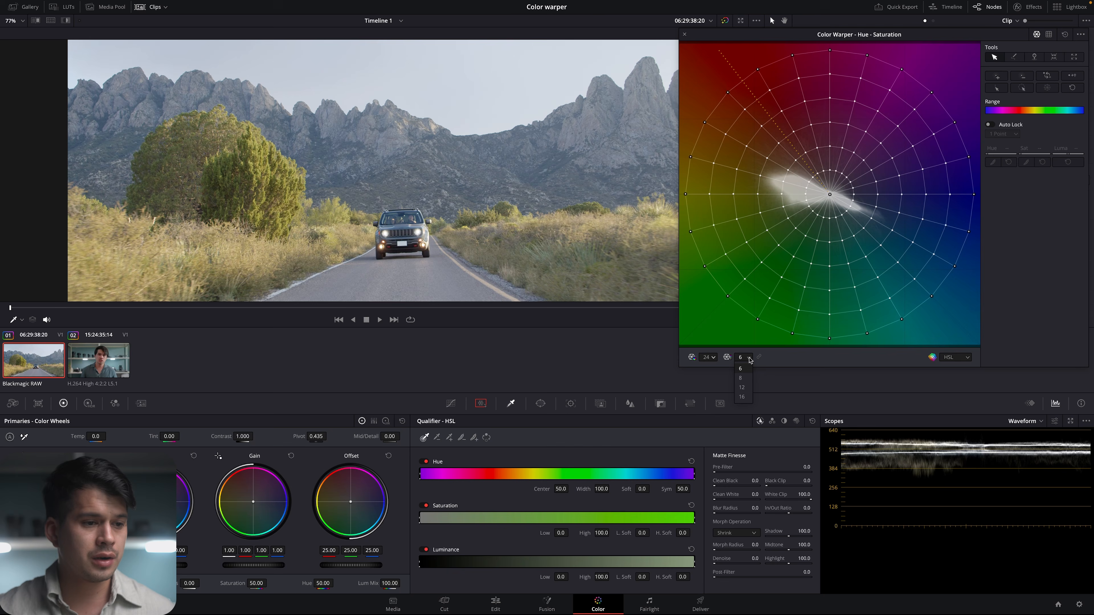
click(744, 397)
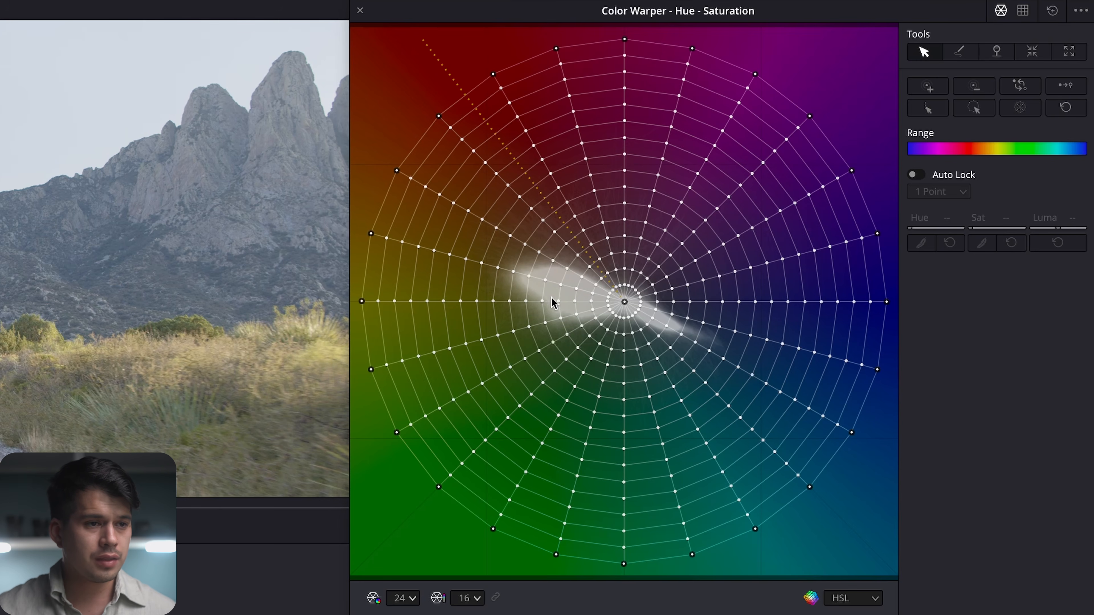
click(560, 285)
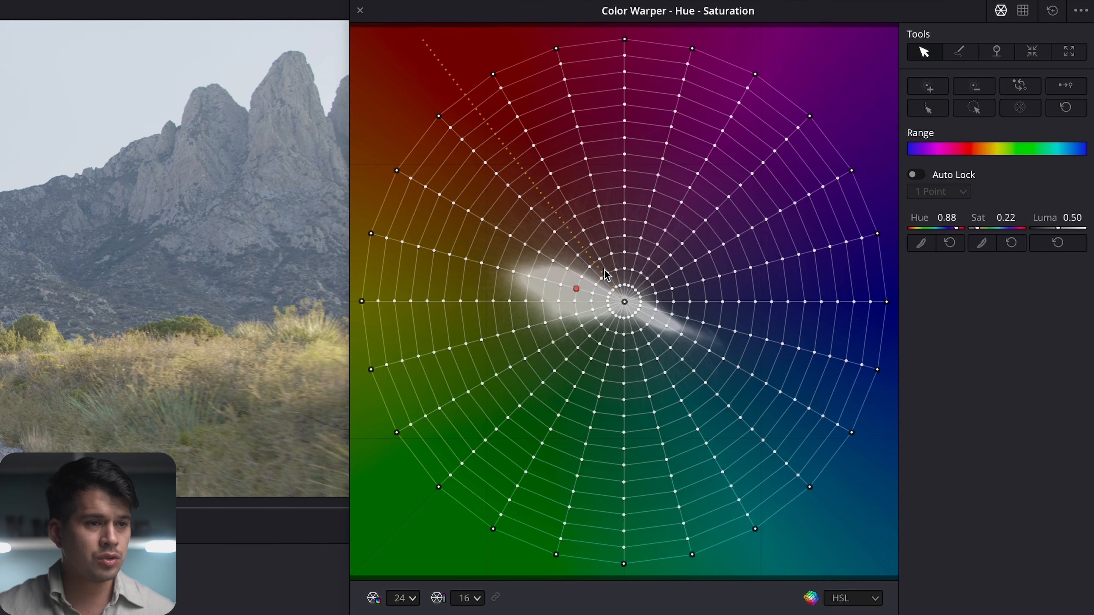
click(513, 272)
shift+click(527, 276)
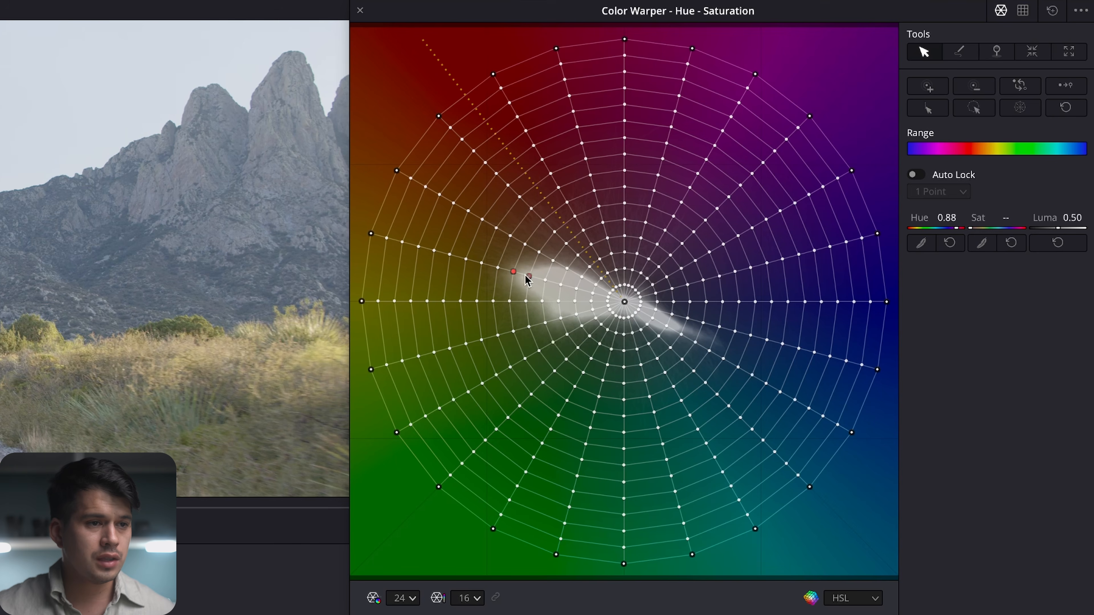
shift+click(542, 301)
shift+click(526, 301)
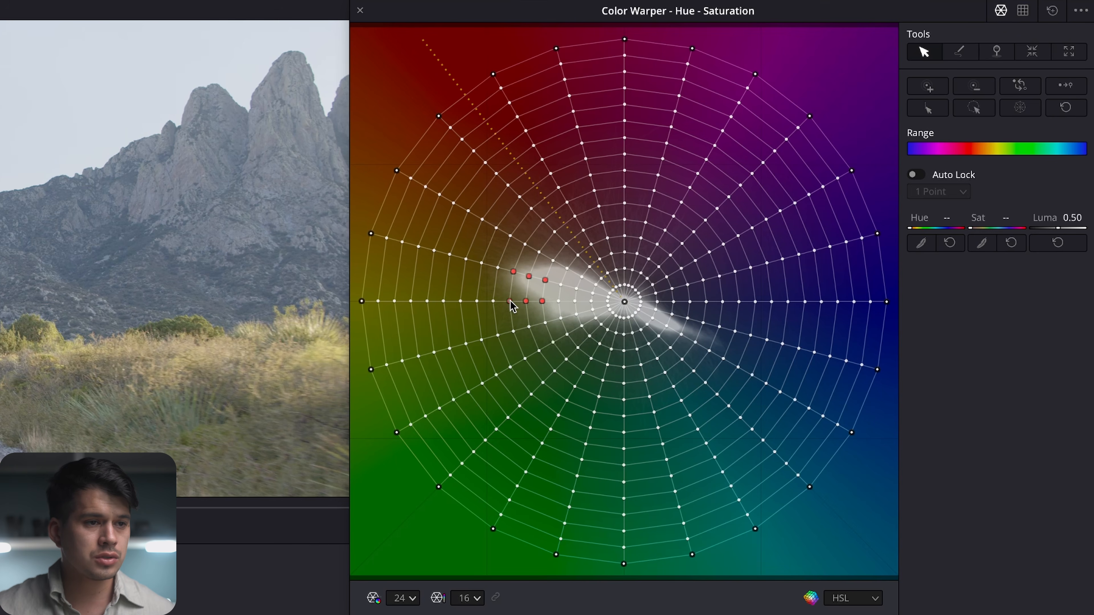
shift+click(524, 245)
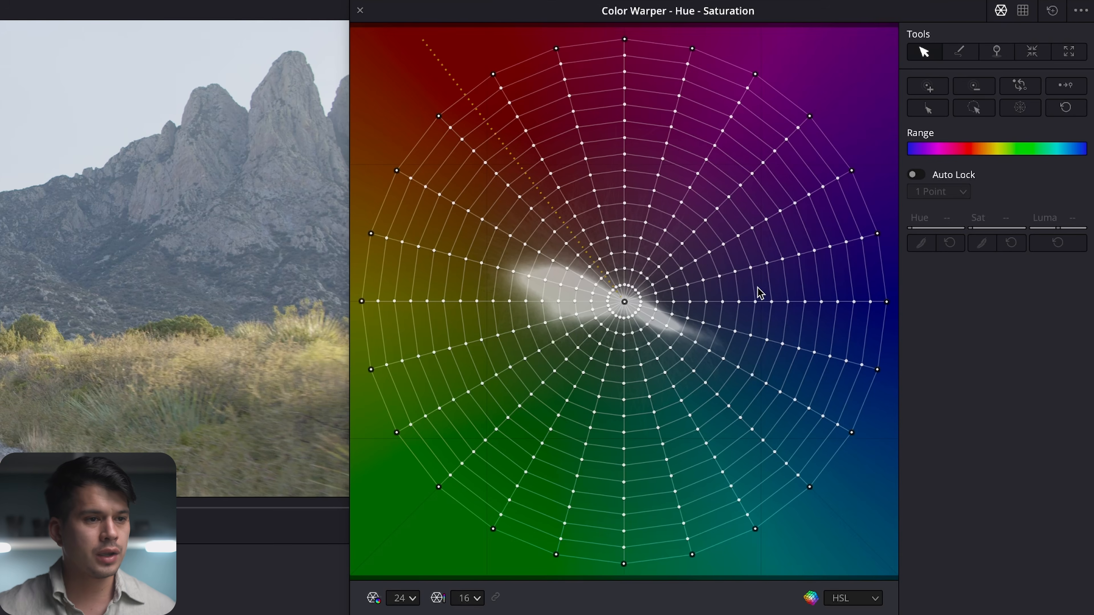
- Select a three-by-three block of inner yellow-orange points at the outer end of the foliage trace and convert the selection to pins
click(525, 244)
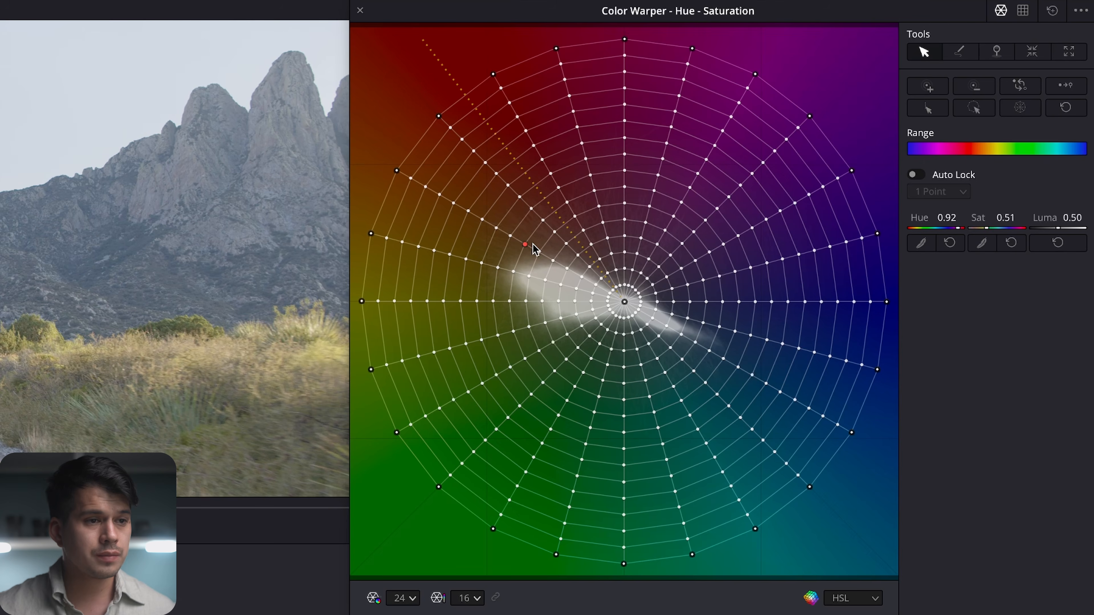
shift+click(539, 252)
shift+click(553, 261)
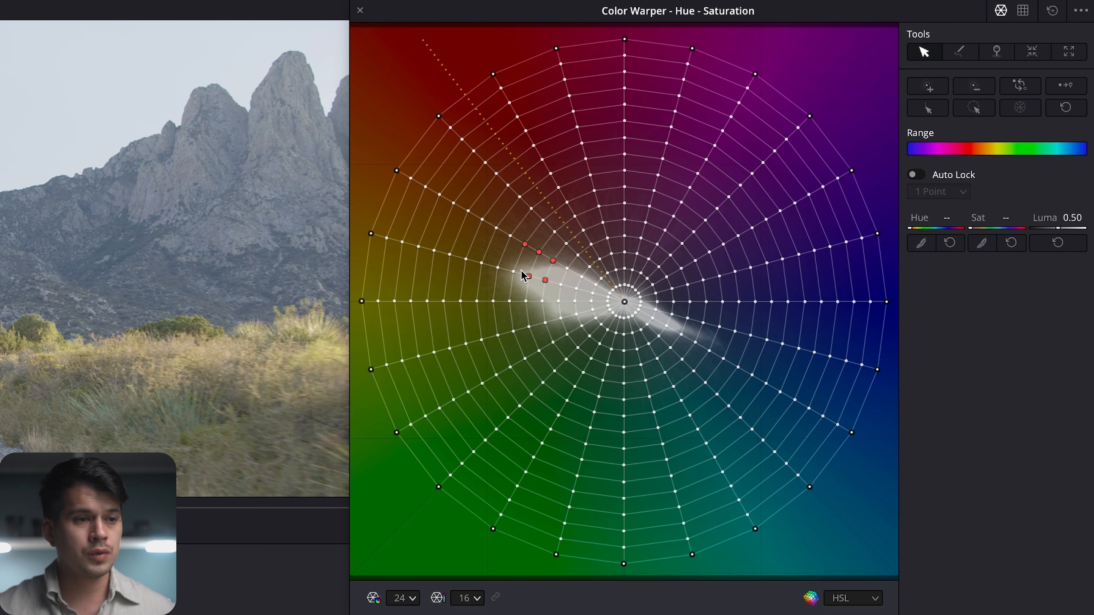
shift+click(510, 301)
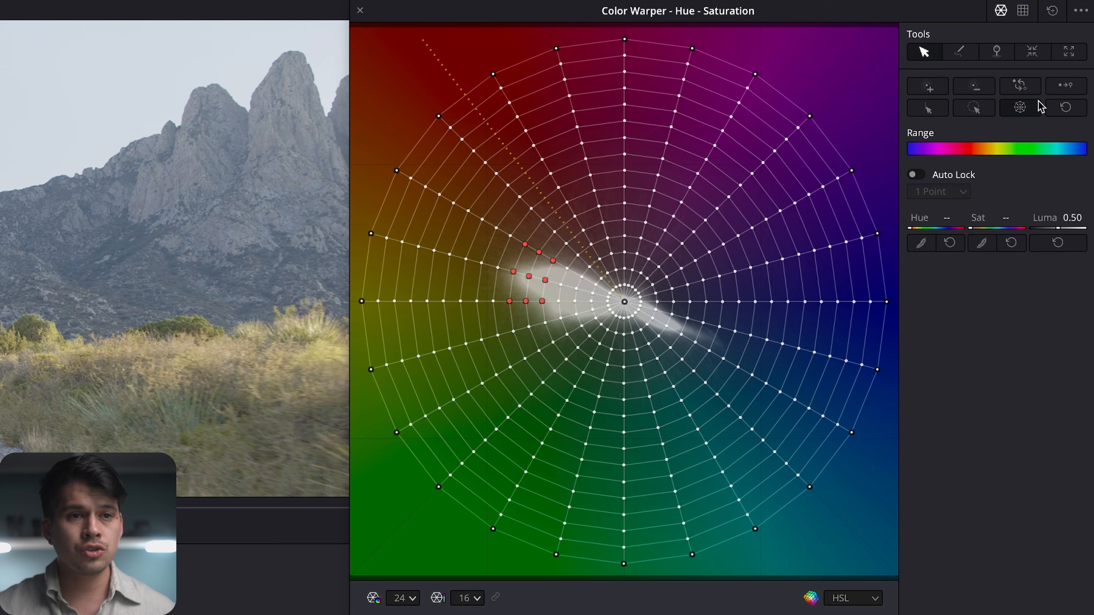
click(1064, 86)
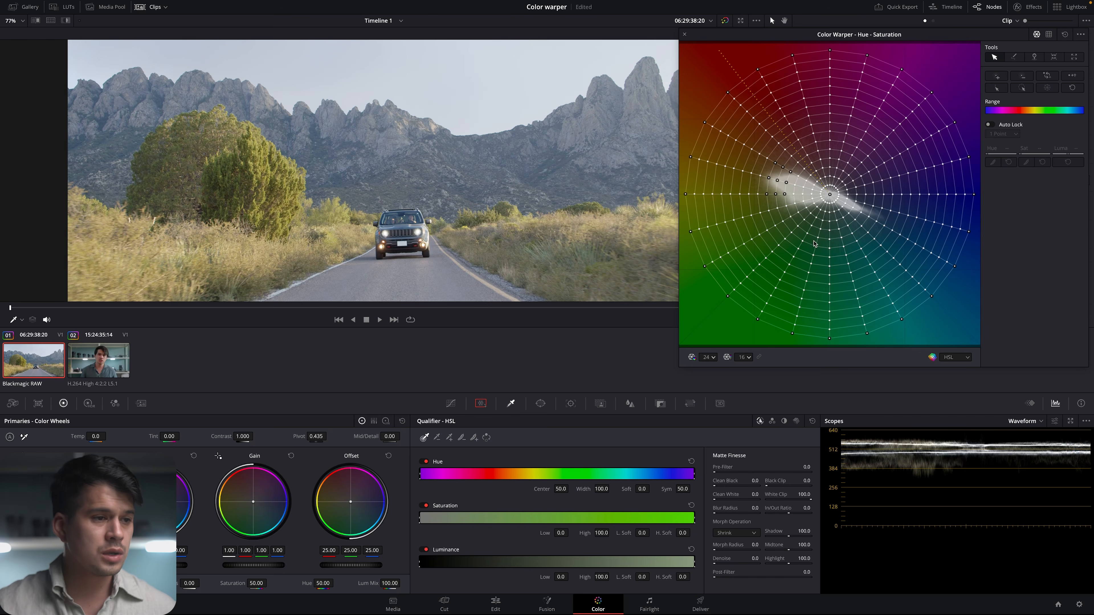
- Pull the unpinned yellow point just inside the pinned block out to about hue 0.87 and saturation 0.52, and move it toward green
click(795, 186)
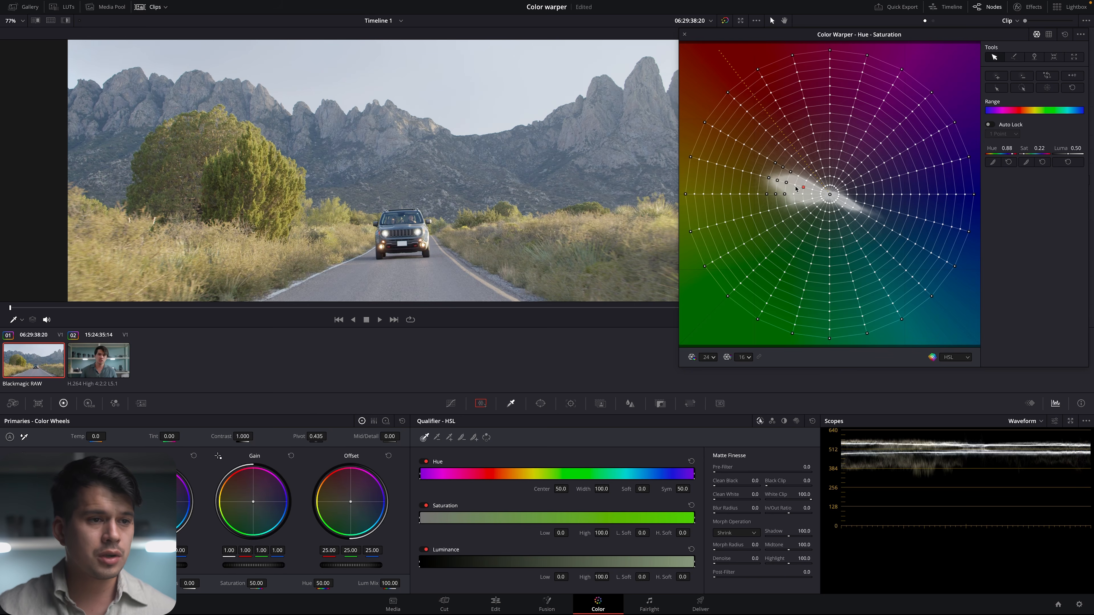
drag(794, 187, 770, 183)
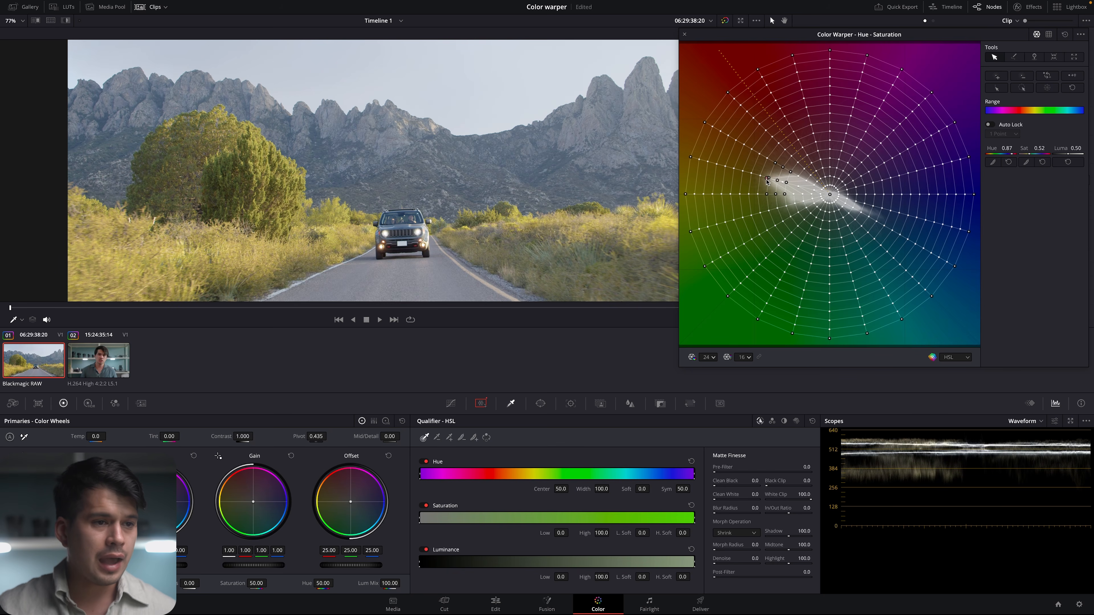
drag(767, 182, 790, 206)
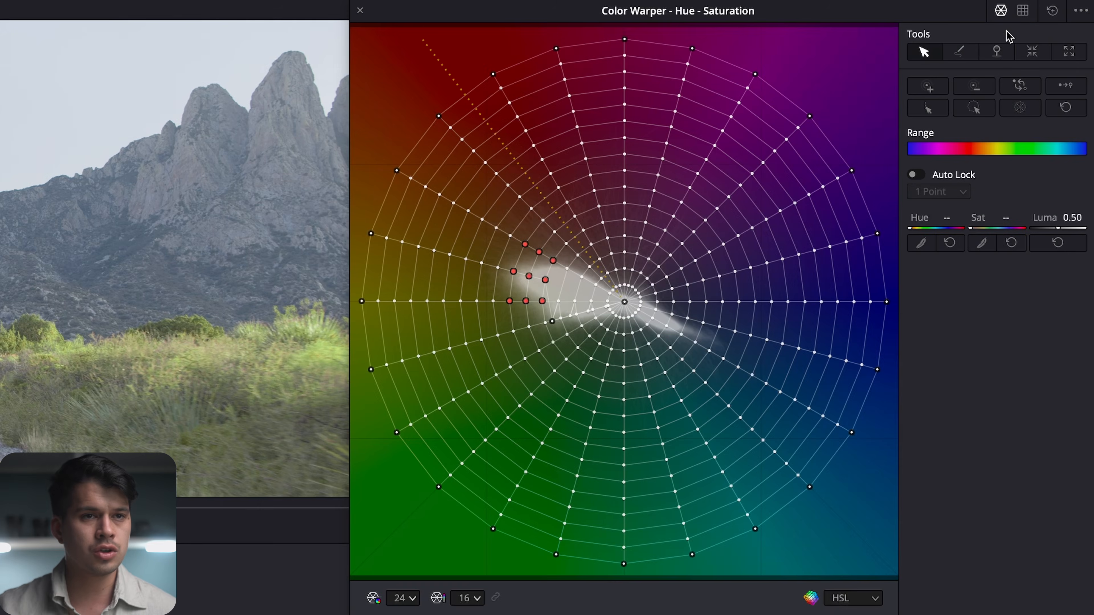
- Switch the warper to Chroma - Luma mode and alternate between Grid 1 and Grid 2, ending on Grid 1
click(1023, 10)
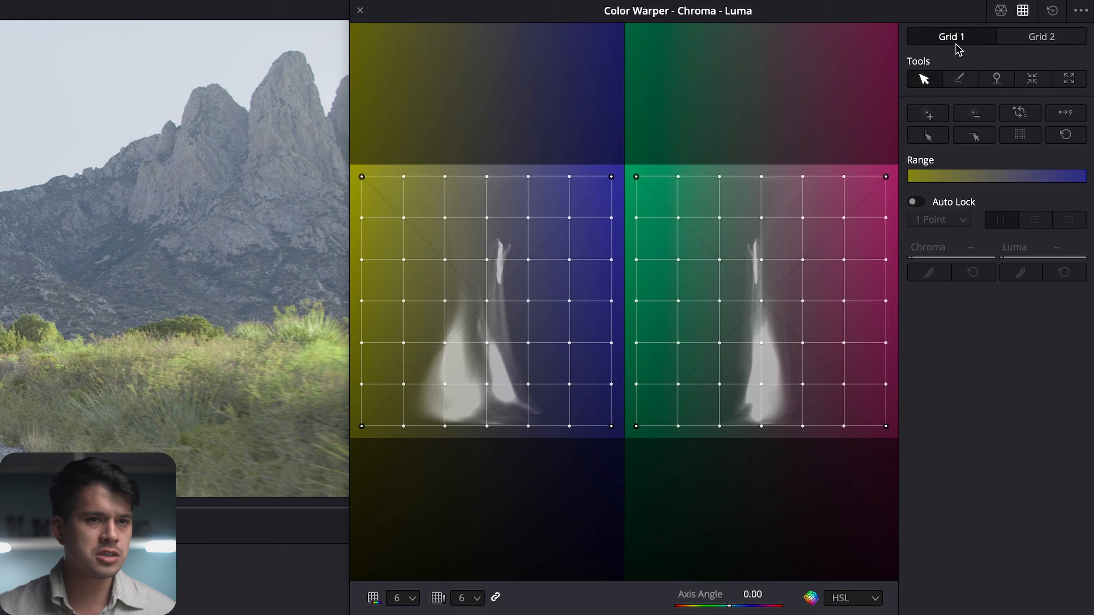
click(1027, 40)
click(946, 38)
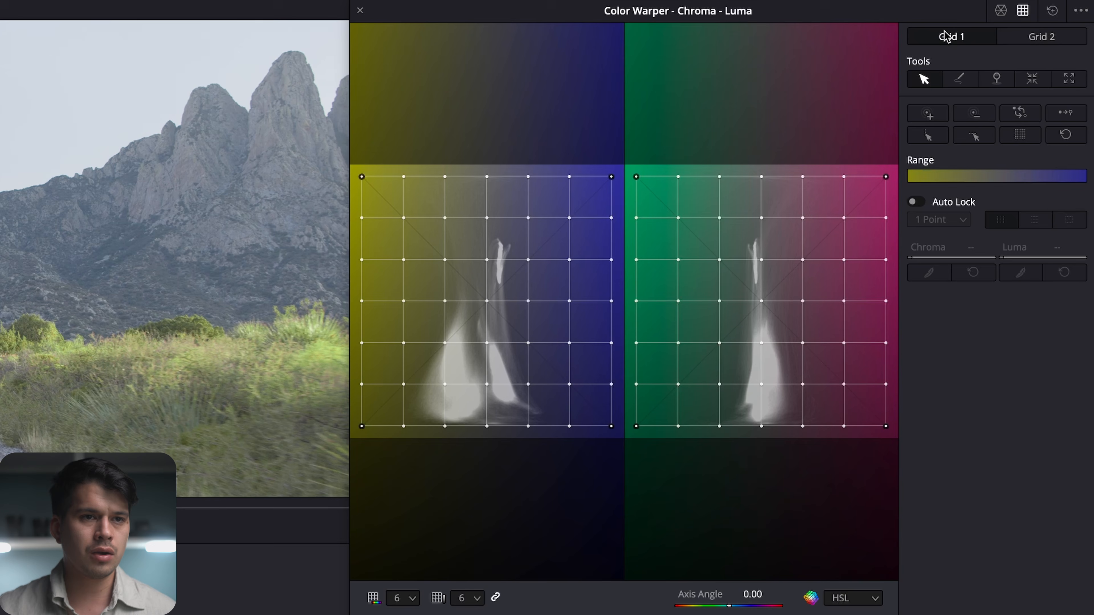
click(1021, 38)
click(962, 39)
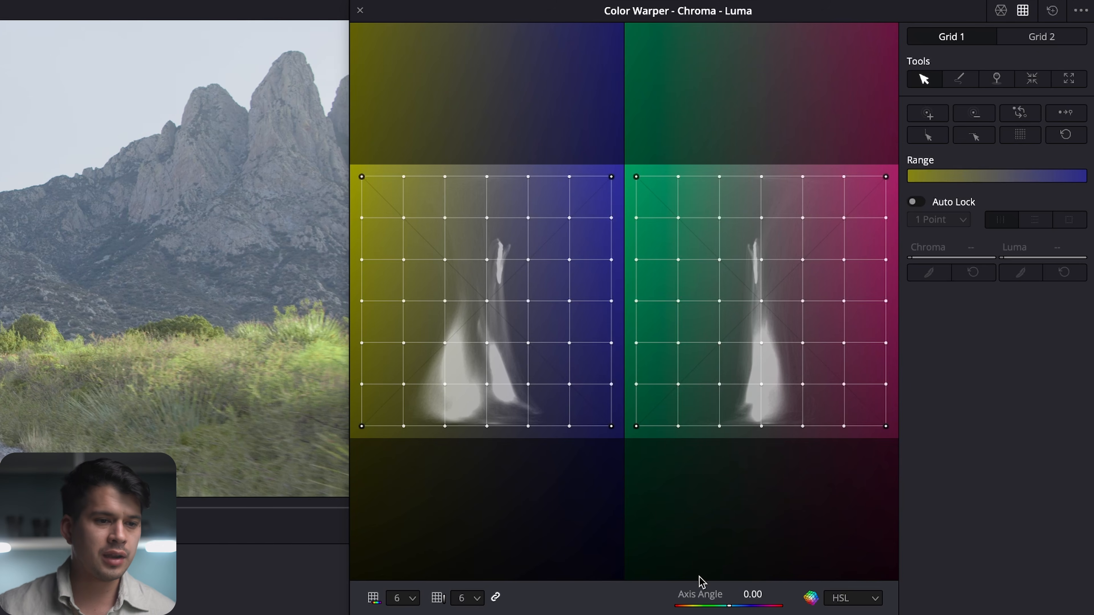
- Try an axis angle of -31.14, reset it, and try pulling Grid 1's bright yellow corner point outward
drag(736, 604, 710, 605)
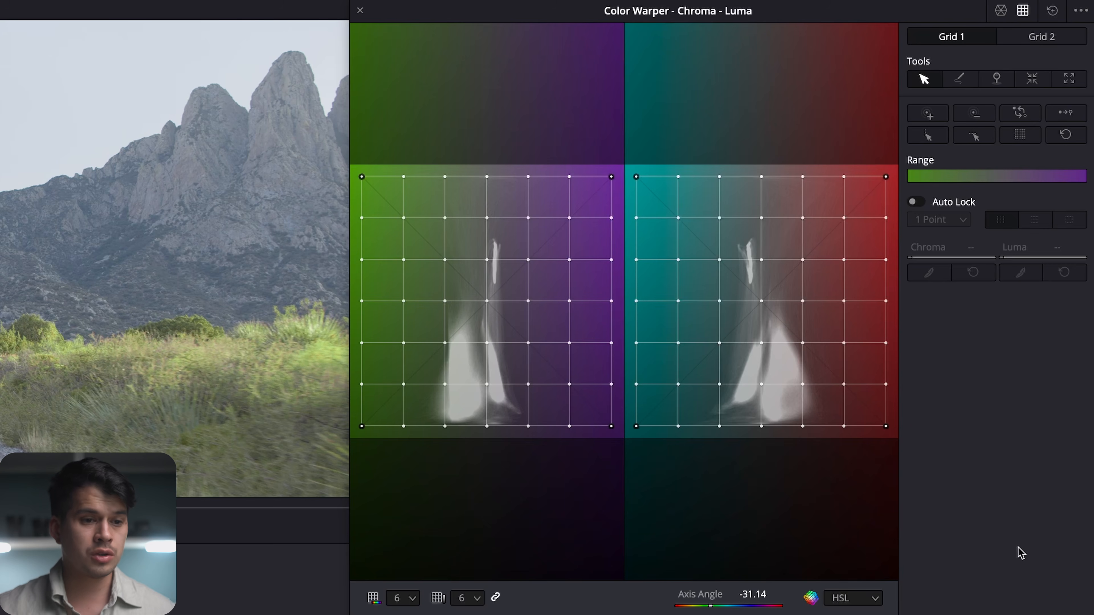
double_click(711, 596)
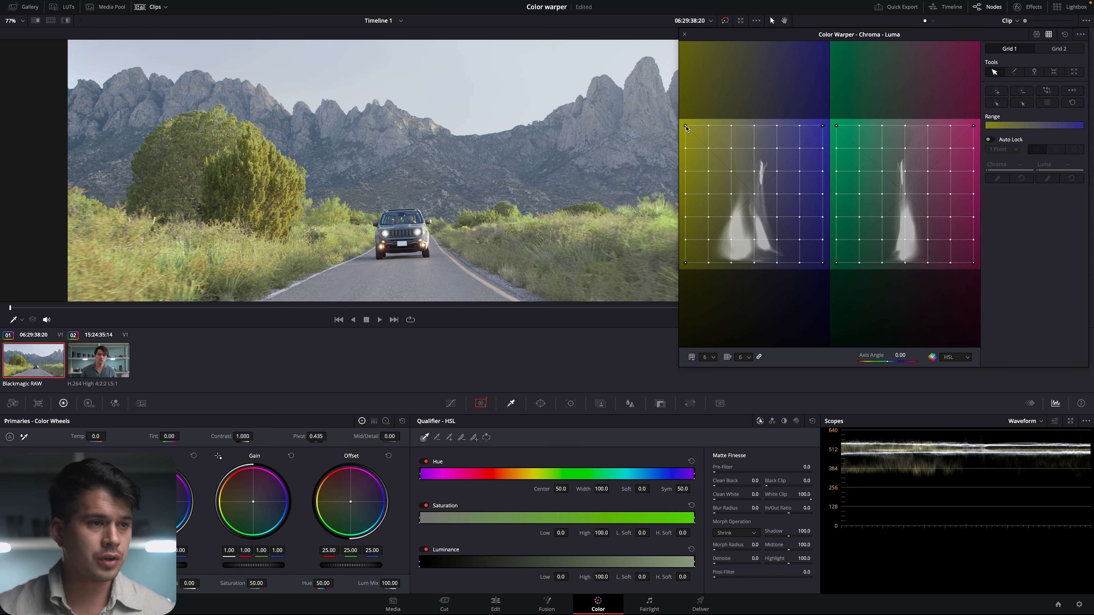
mouse_move(685, 126)
mouse_down()
mouse_move(670, 249)
mouse_move(674, 114)
mouse_up()
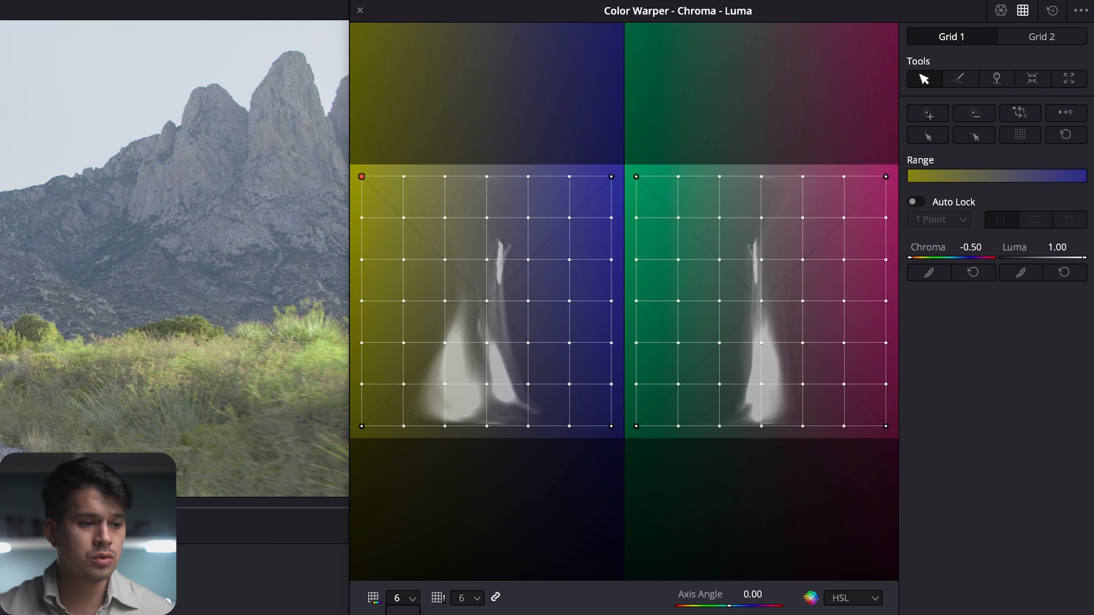
- Set the grid resolution to 16 by 16 and try lowering the luma of the yellow-blue grid's point at the trace's bright peak
click(403, 614)
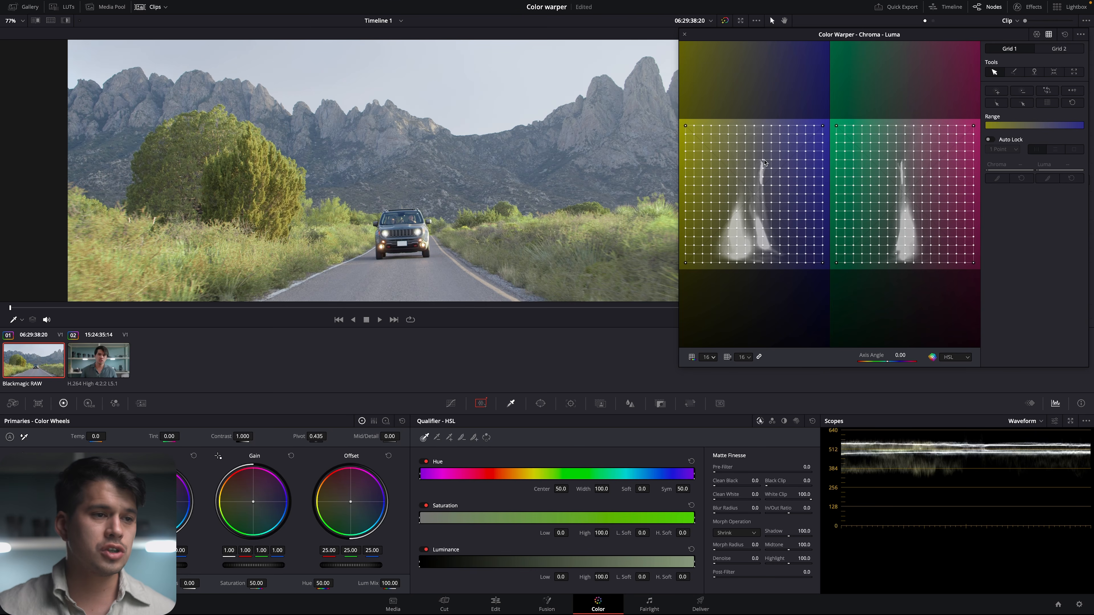
click(764, 160)
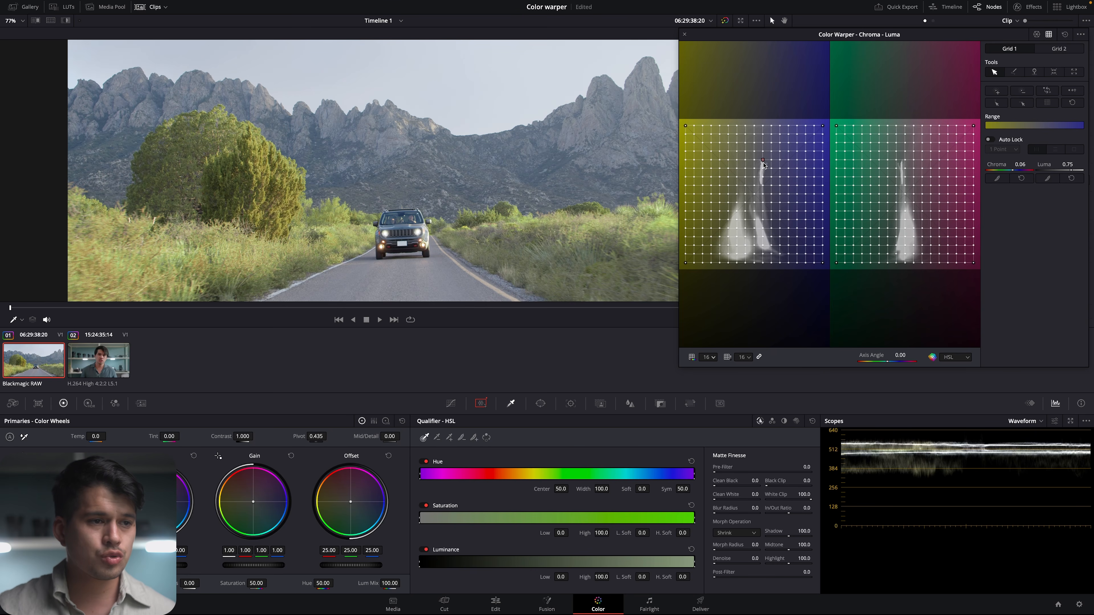
drag(764, 163, 764, 186)
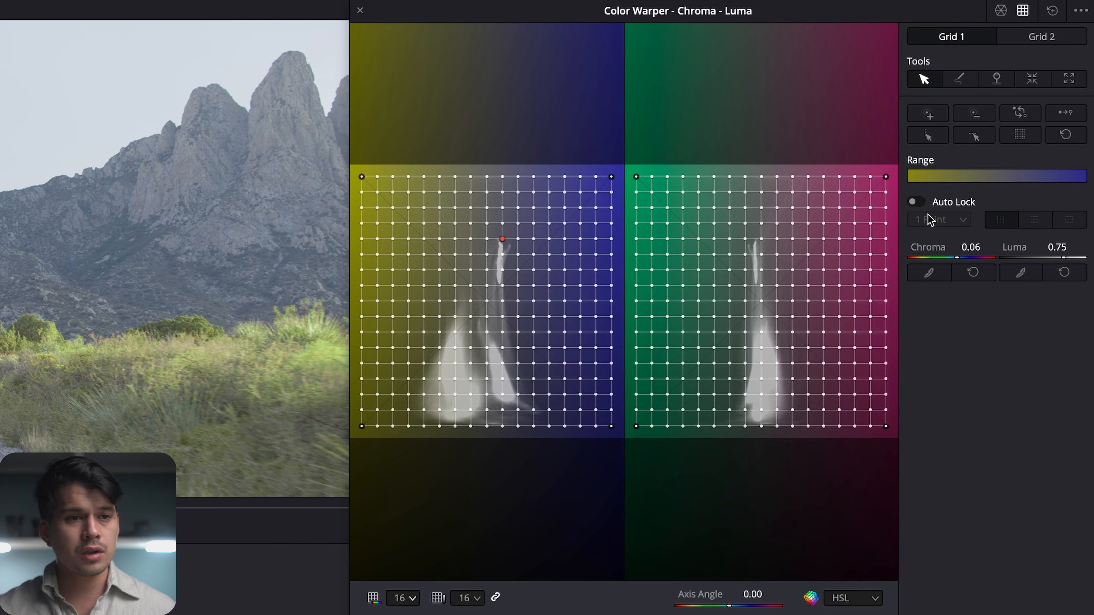
- Turn on Auto Lock at 2 Points with box locking, try moving the point at the trace's bright peak, and reset the grid
click(917, 203)
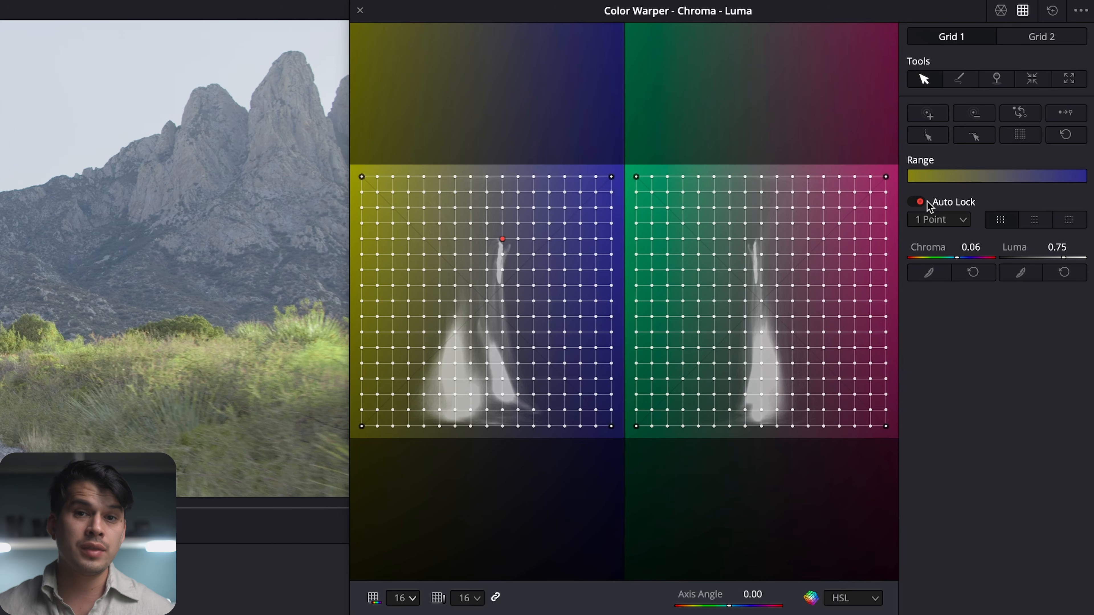
click(946, 218)
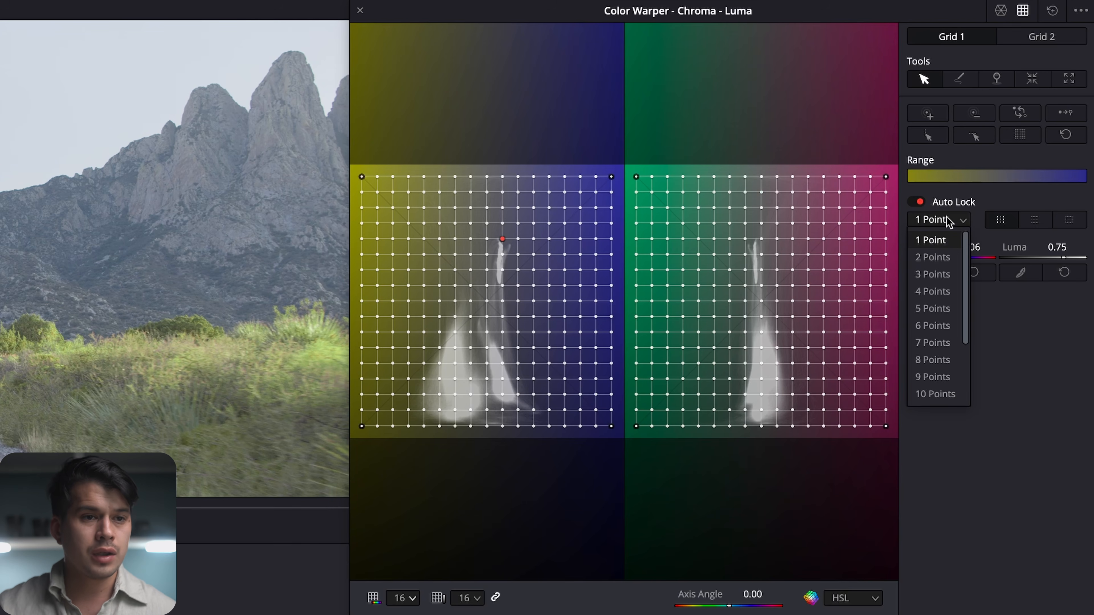
click(932, 258)
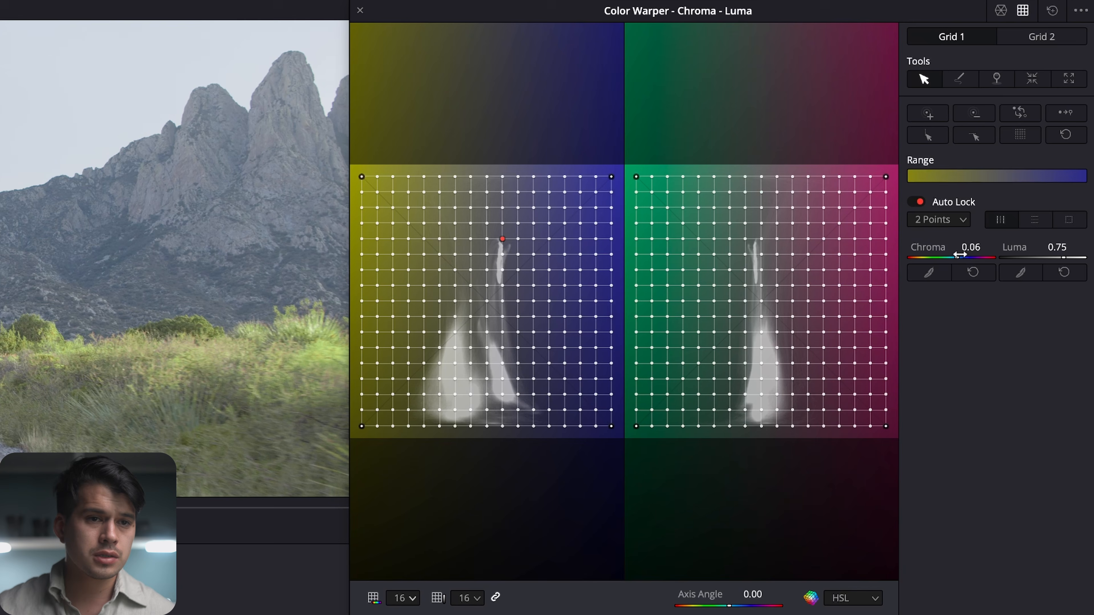
click(1070, 221)
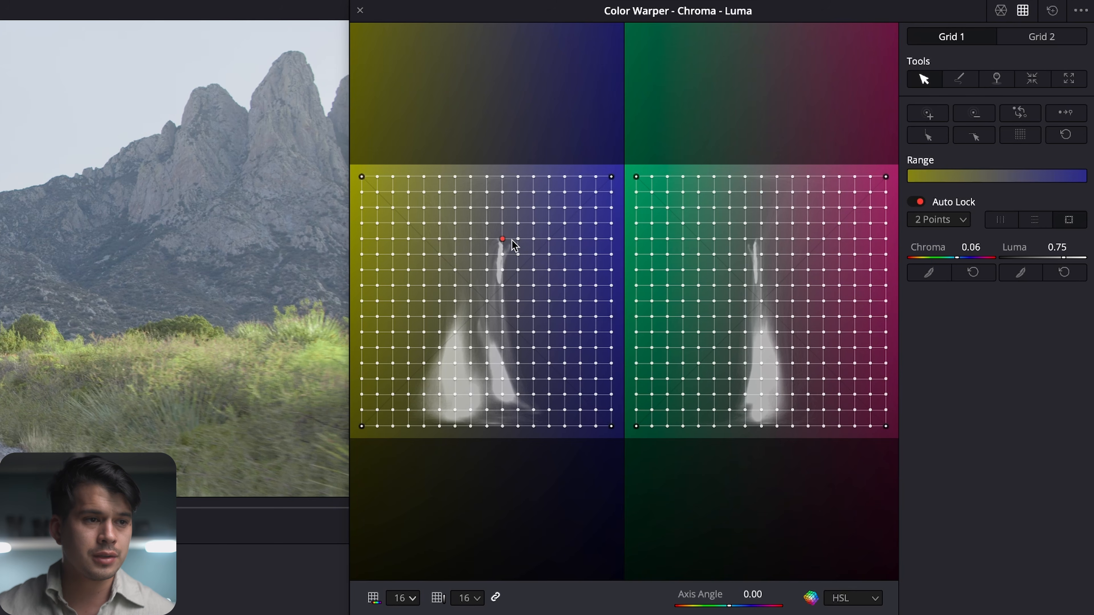
mouse_move(502, 239)
mouse_down()
mouse_move(519, 237)
mouse_move(495, 219)
mouse_move(510, 245)
mouse_move(521, 215)
mouse_move(481, 242)
mouse_move(521, 252)
mouse_move(498, 222)
mouse_move(503, 245)
mouse_move(513, 219)
mouse_move(501, 241)
mouse_up()
click(1020, 136)
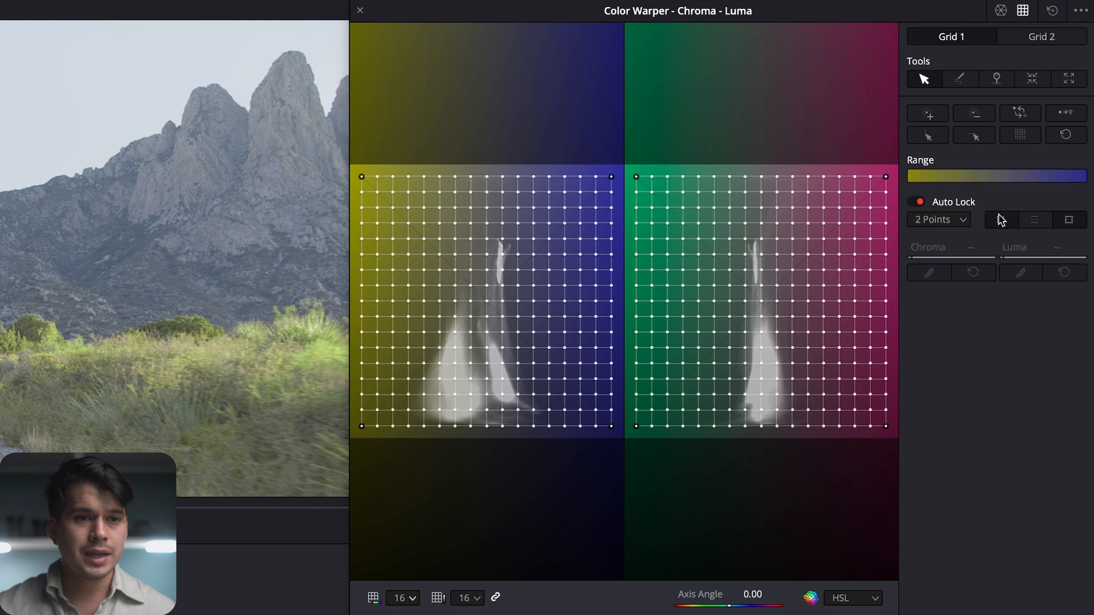
- Try Auto Lock's column and row modes by moving the trace's bright peak point in each, resetting the grid between them
click(950, 222)
click(998, 308)
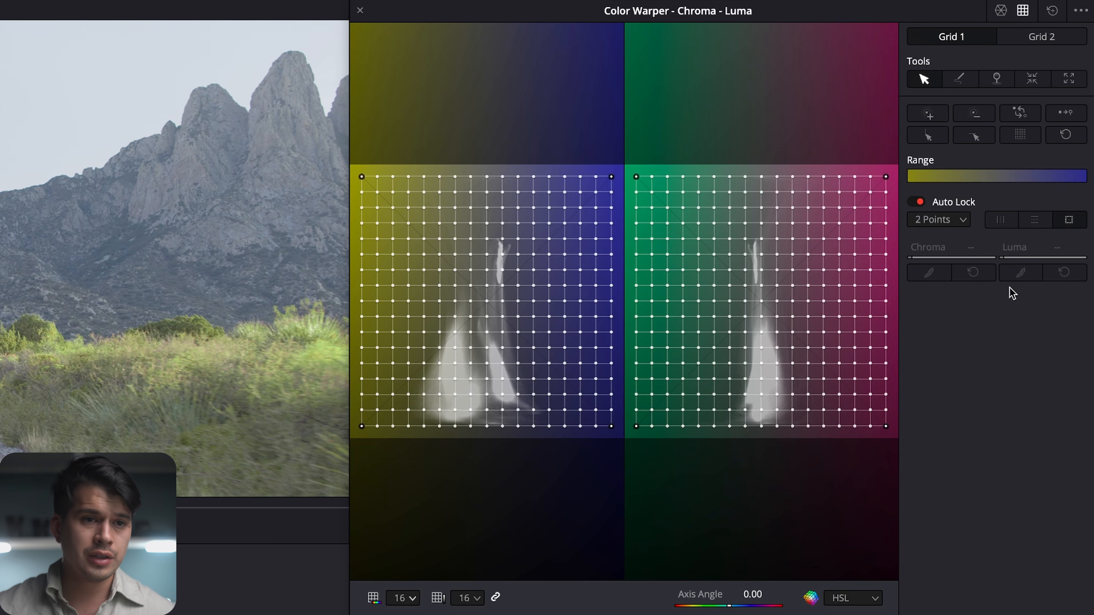
click(1010, 220)
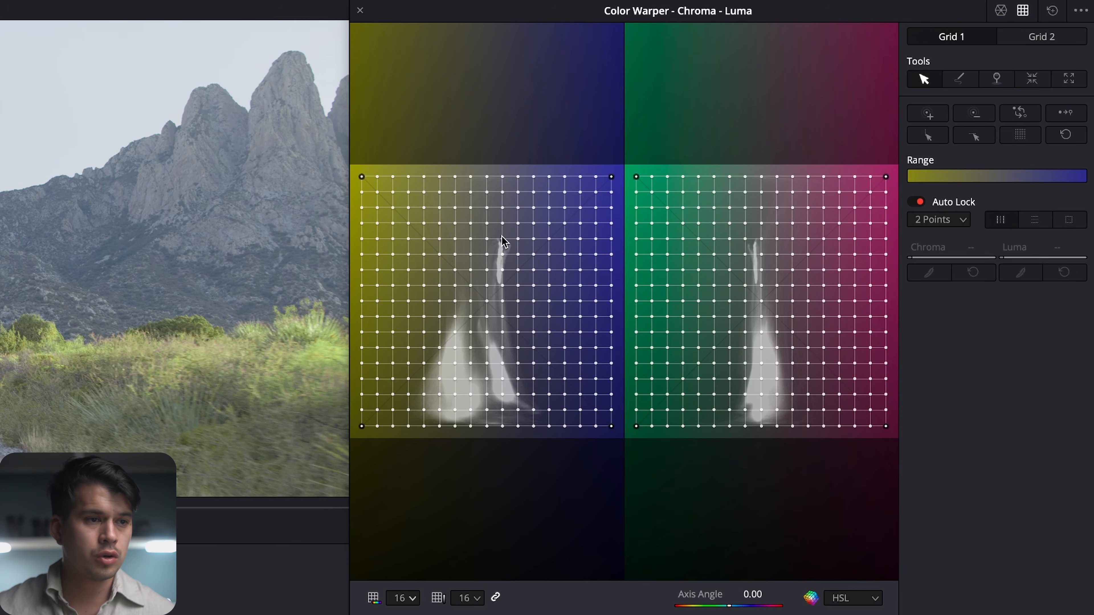
mouse_move(502, 239)
mouse_down()
mouse_move(501, 212)
mouse_move(510, 247)
mouse_move(504, 242)
mouse_up()
click(1052, 11)
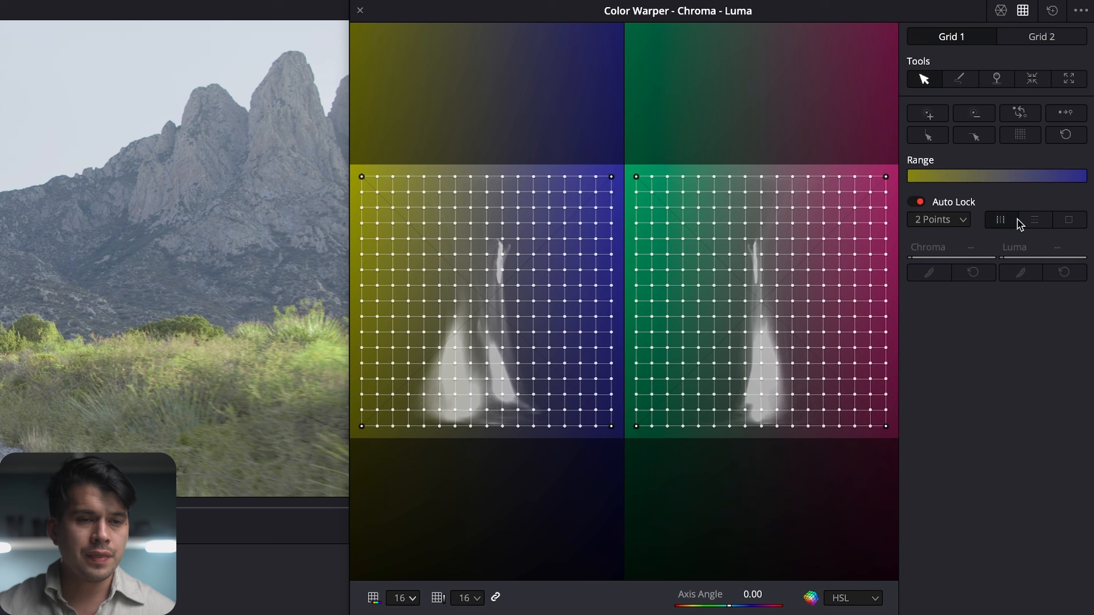
click(1034, 221)
mouse_move(503, 239)
mouse_down()
mouse_move(507, 210)
mouse_move(503, 243)
mouse_up()
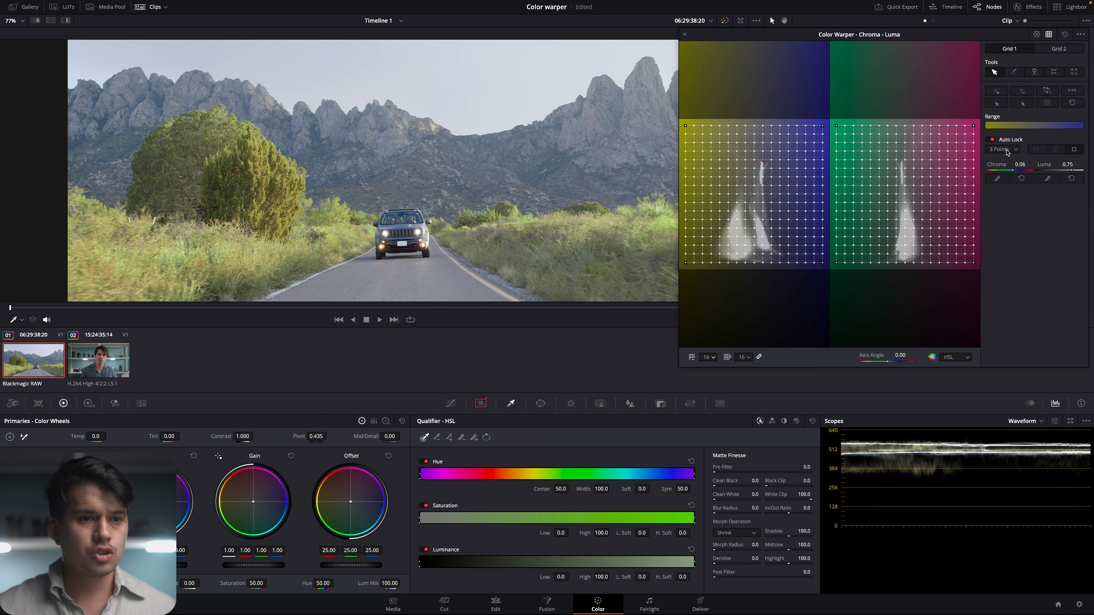
- Set box-mode Auto Lock to 3 Points and pull the trace's bright peak point down to about chroma 0.07 and luma 0.53
click(1006, 151)
click(1001, 179)
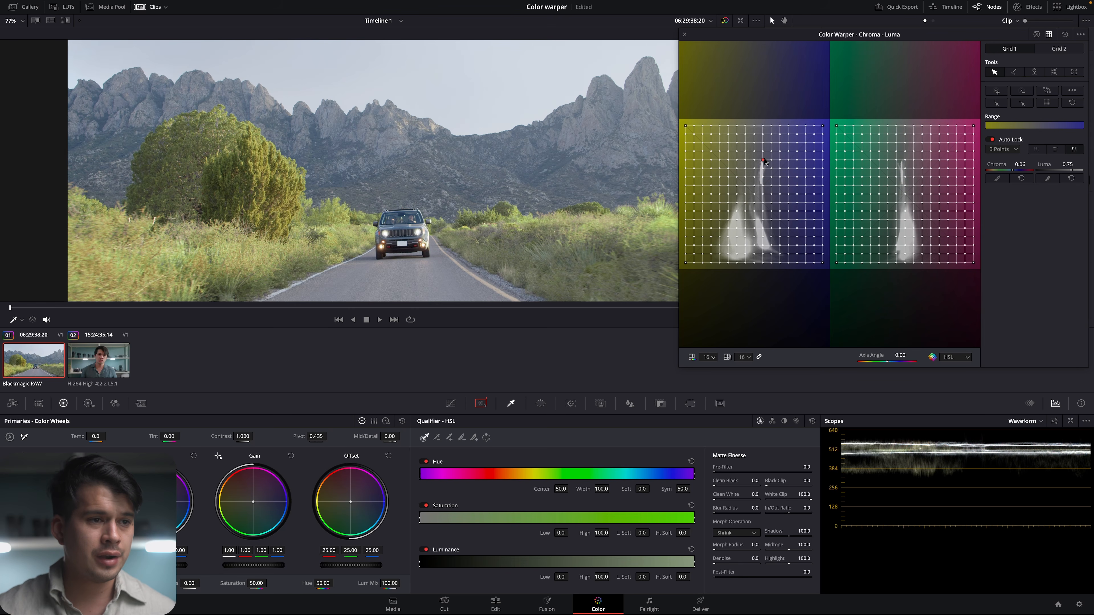
drag(764, 164, 763, 190)
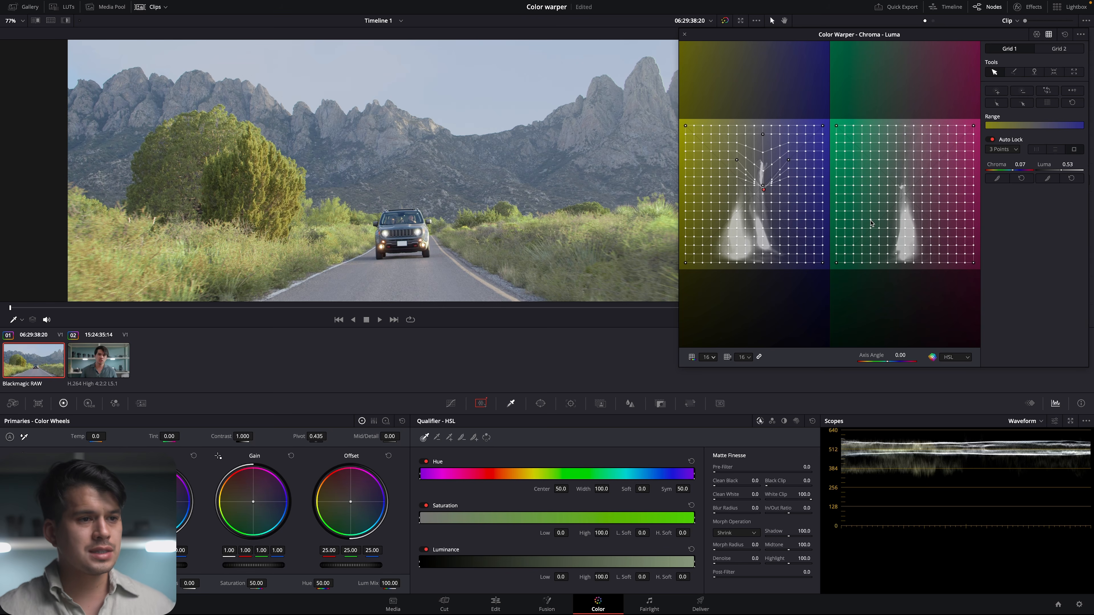